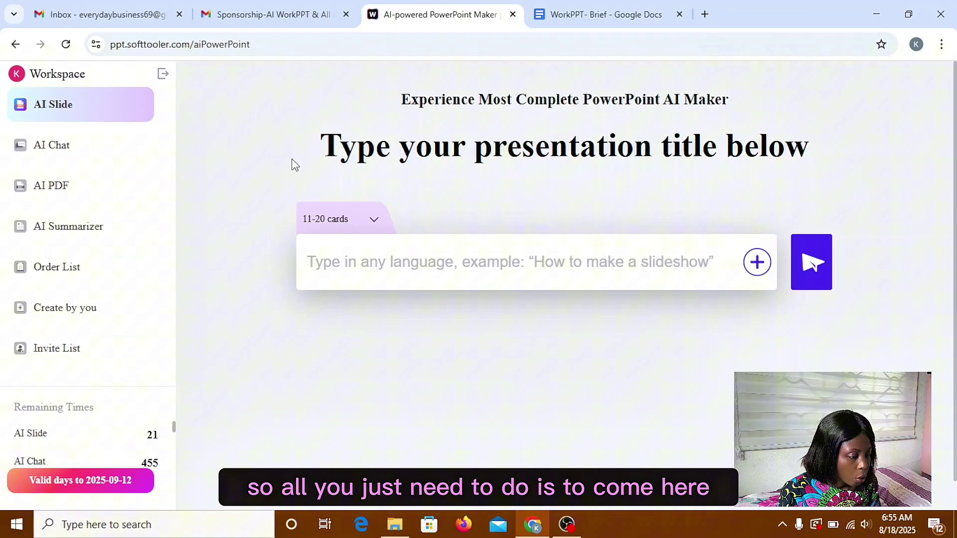
Keep 11-20 cards and enter the title 'Why Virtual Assistants are needed in 2025'.
click(375, 221)
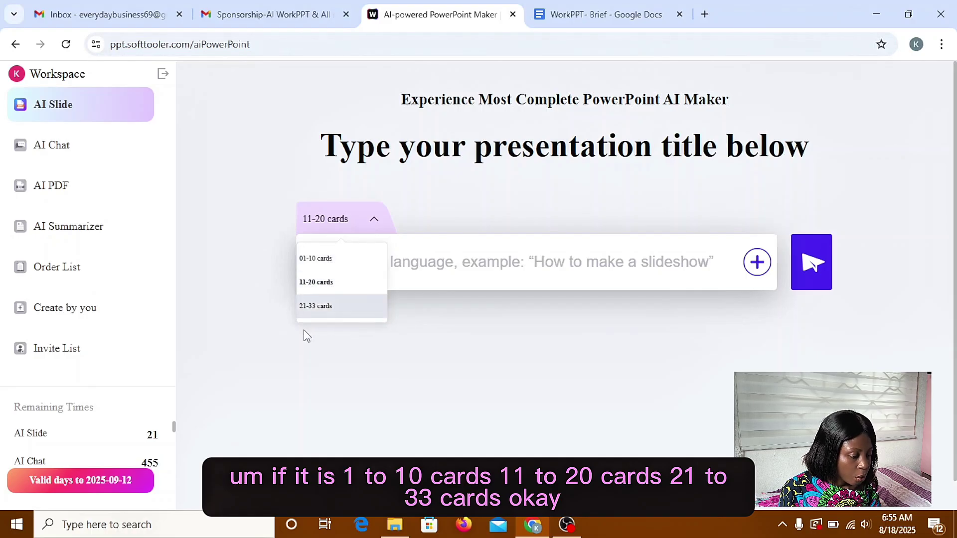
click(394, 357)
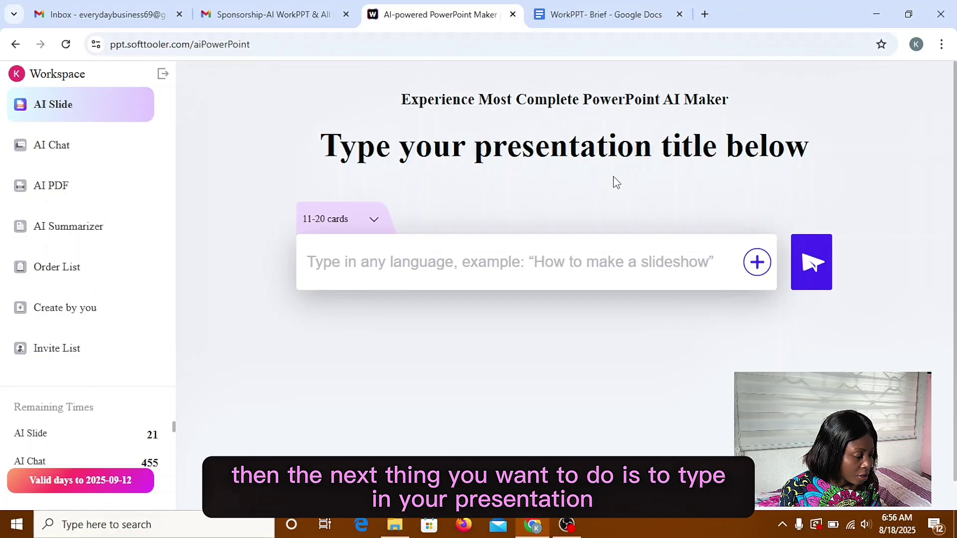
click(526, 260)
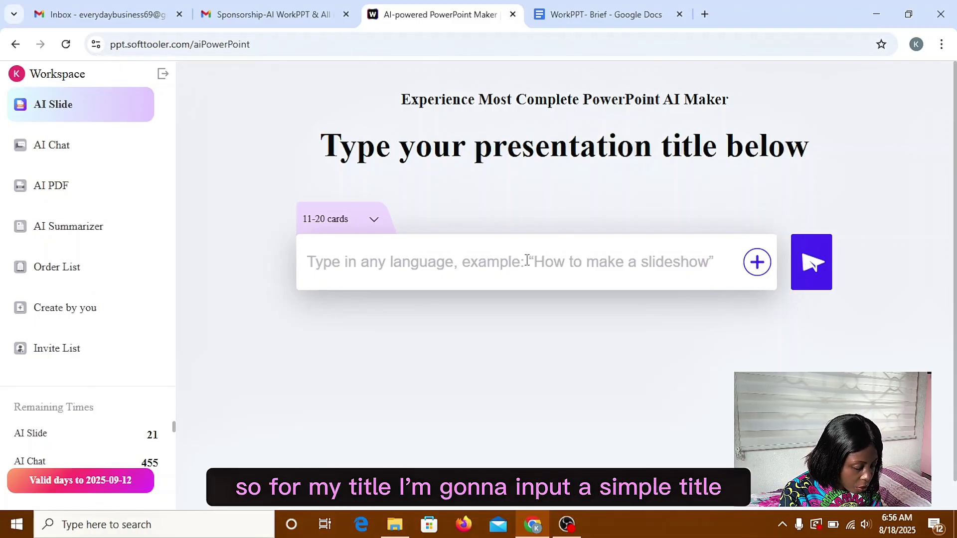
text(Why Virtual Assistants are needed in 2025)
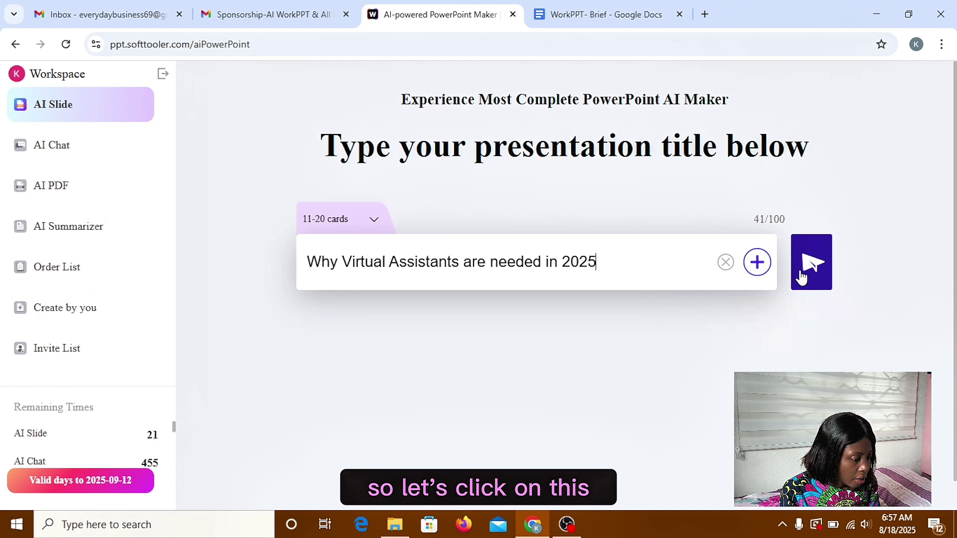
Send the title to get AI-suggested key points such as technology's role and future trends.
click(807, 266)
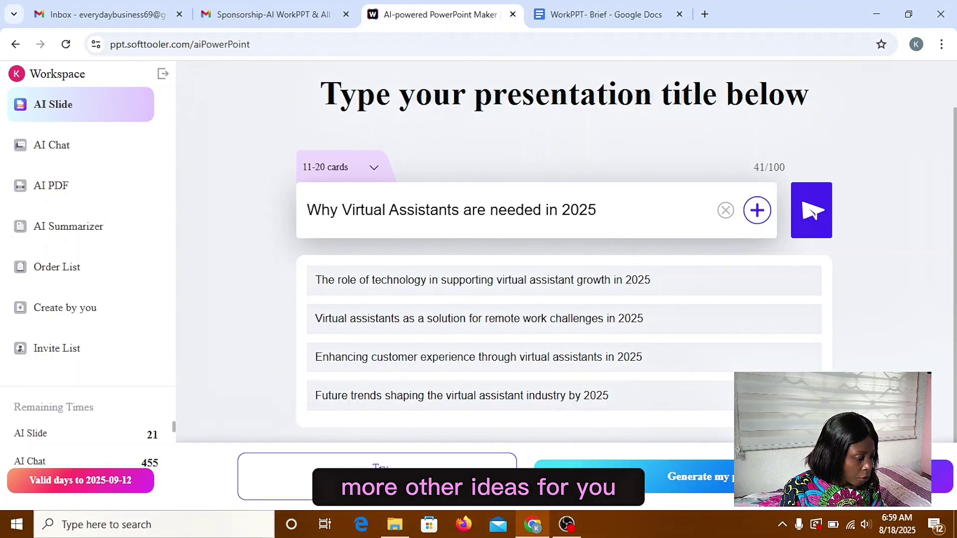
Generate the deck and filter the template gallery to Company designs.
click(725, 478)
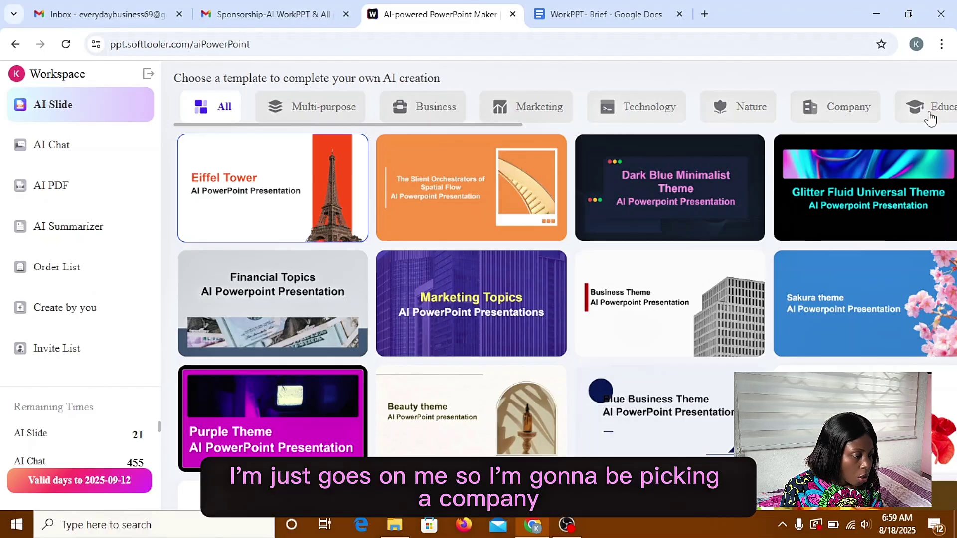
click(840, 116)
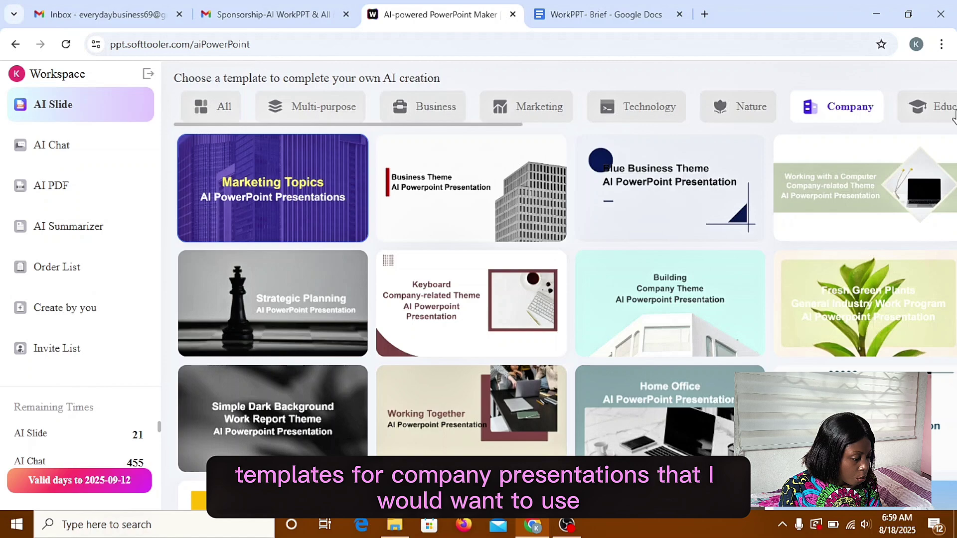
scroll(908, 75, down, 10)
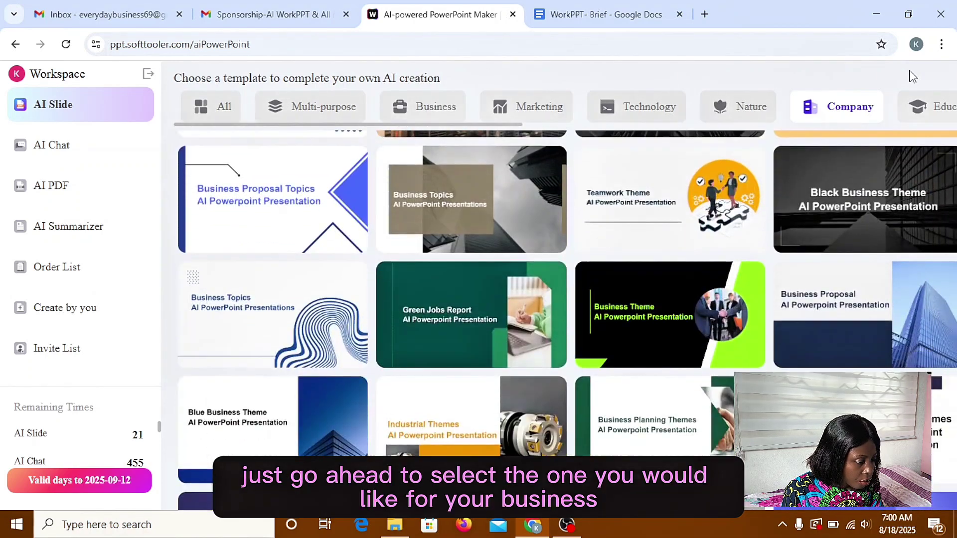
scroll(912, 76, down, 4)
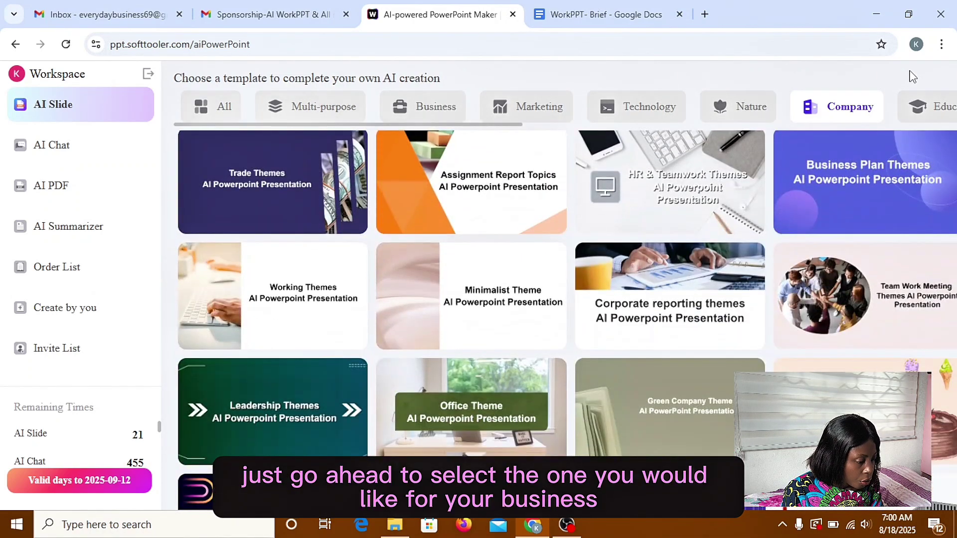
scroll(911, 75, down, 5)
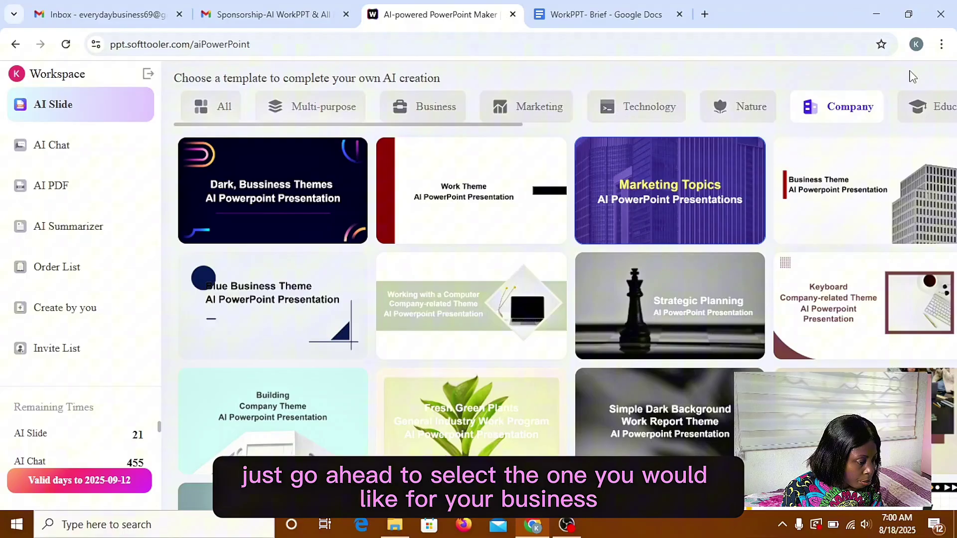
scroll(912, 75, up, 3)
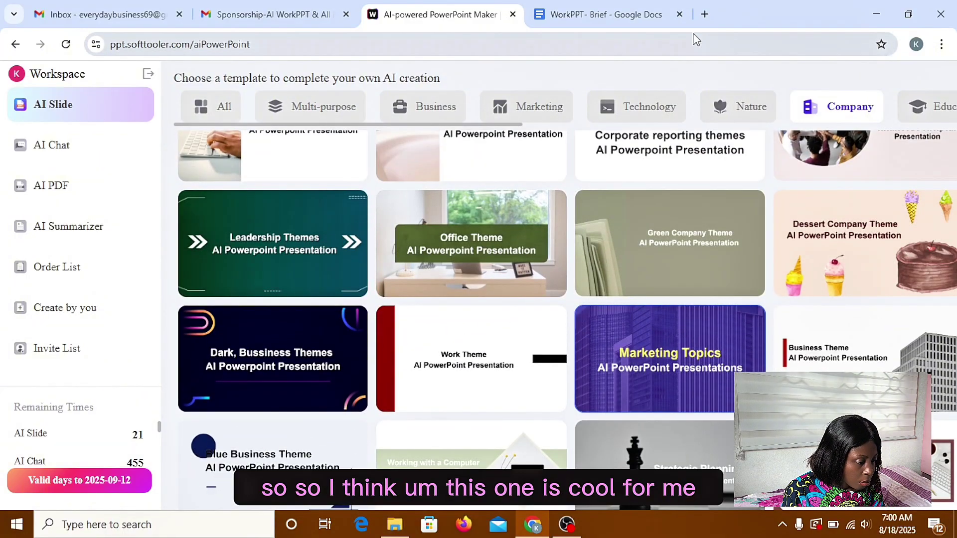
Choose the Office Theme template and let the 18-slide deck generate.
click(467, 244)
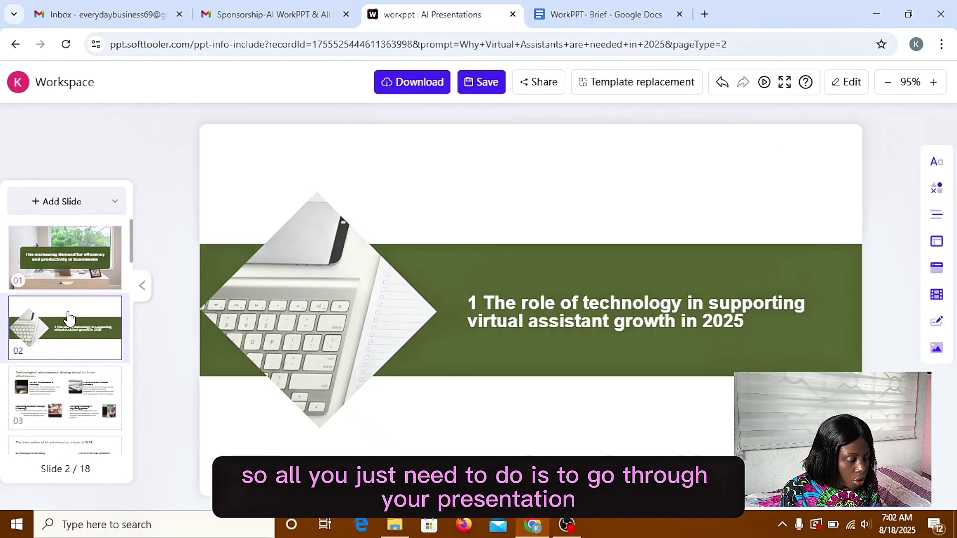
Page through slides 3, 4, 8, 9 and 10 in the thumbnail panel.
click(99, 406)
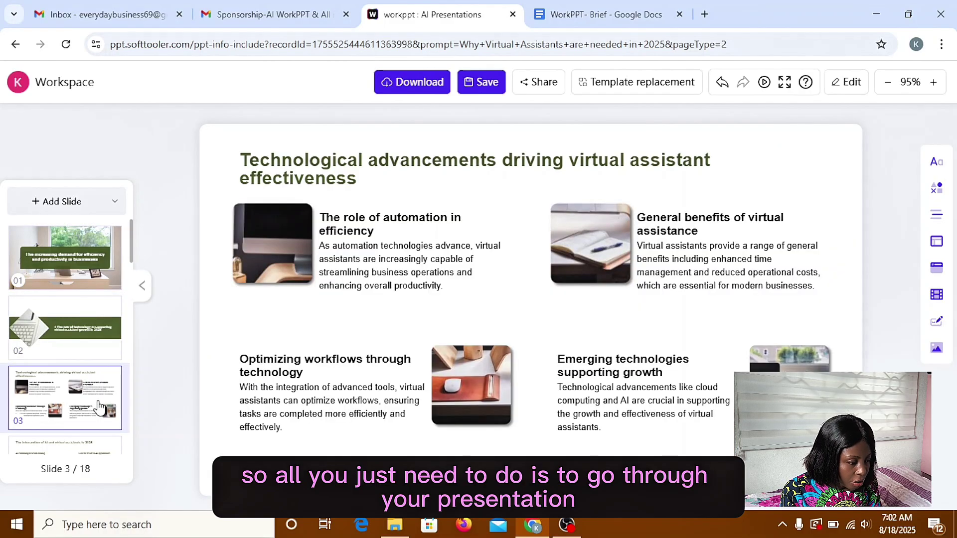
click(126, 452)
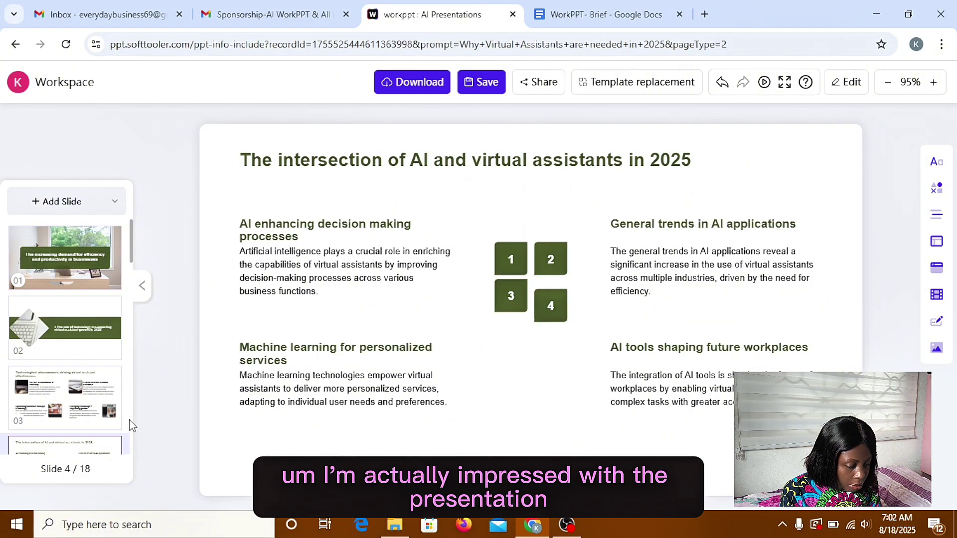
scroll(131, 423, down, 3)
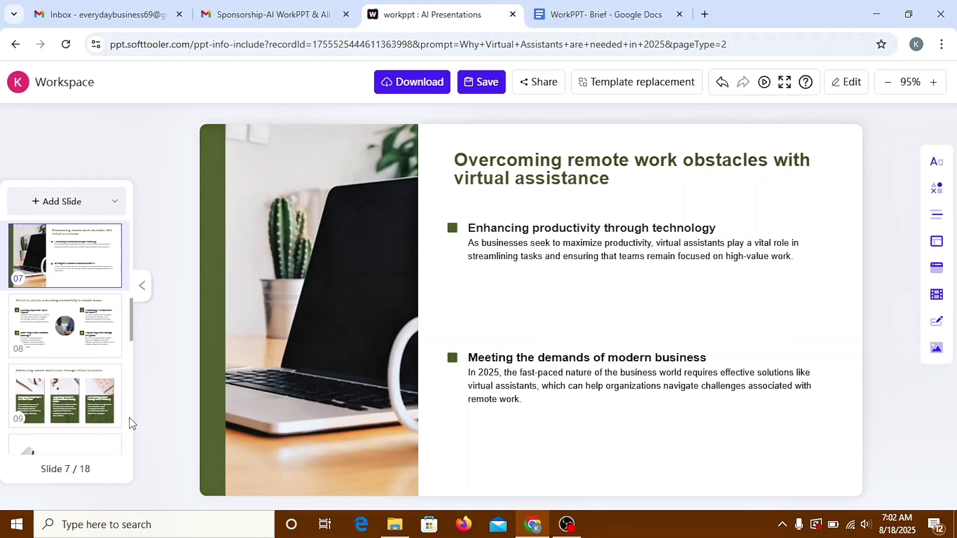
click(78, 334)
click(78, 401)
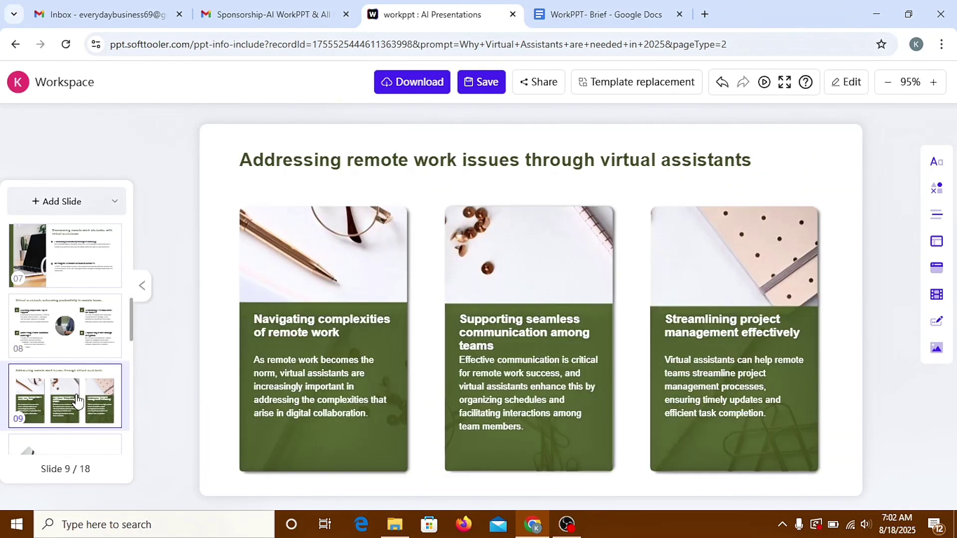
click(128, 450)
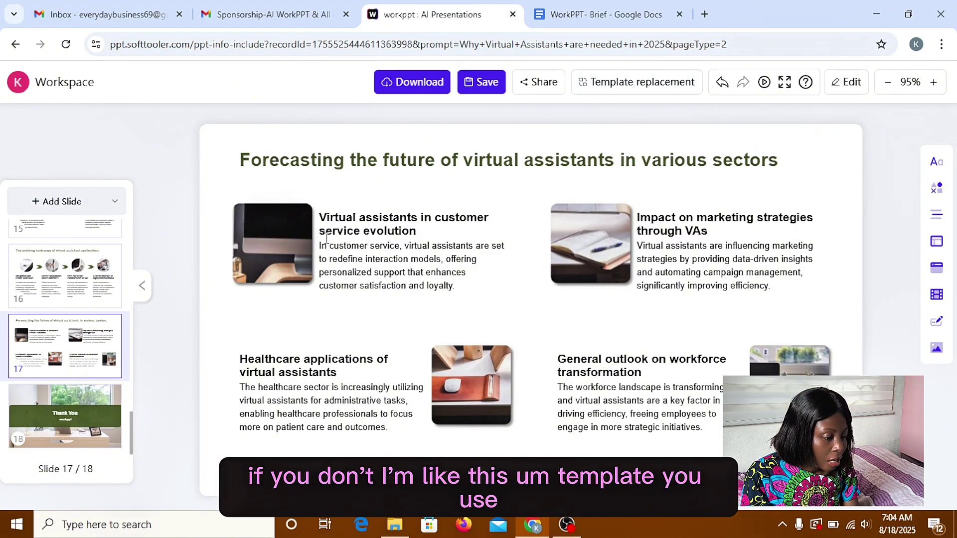
click(642, 82)
click(645, 91)
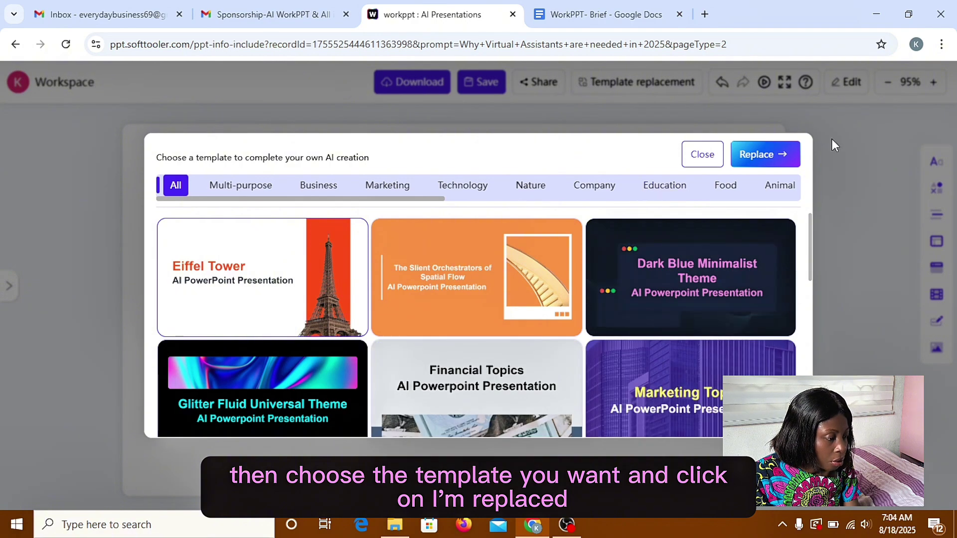
click(702, 154)
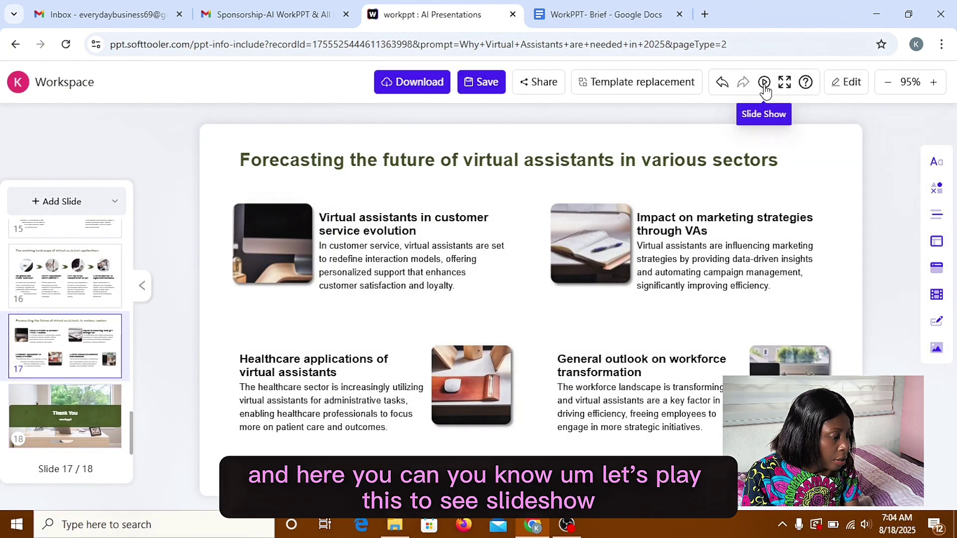
Play the deck as a full-screen slideshow and step back through earlier slides.
click(765, 93)
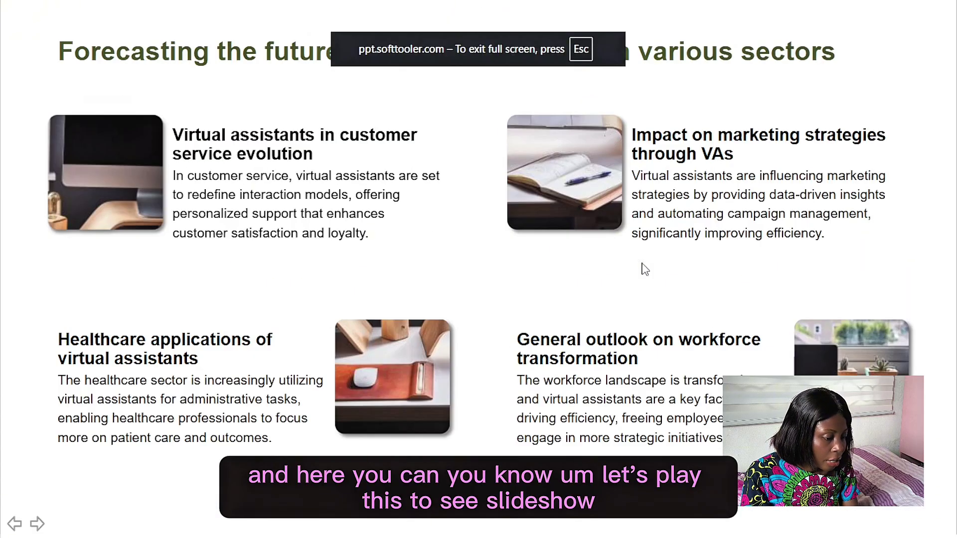
click(14, 523)
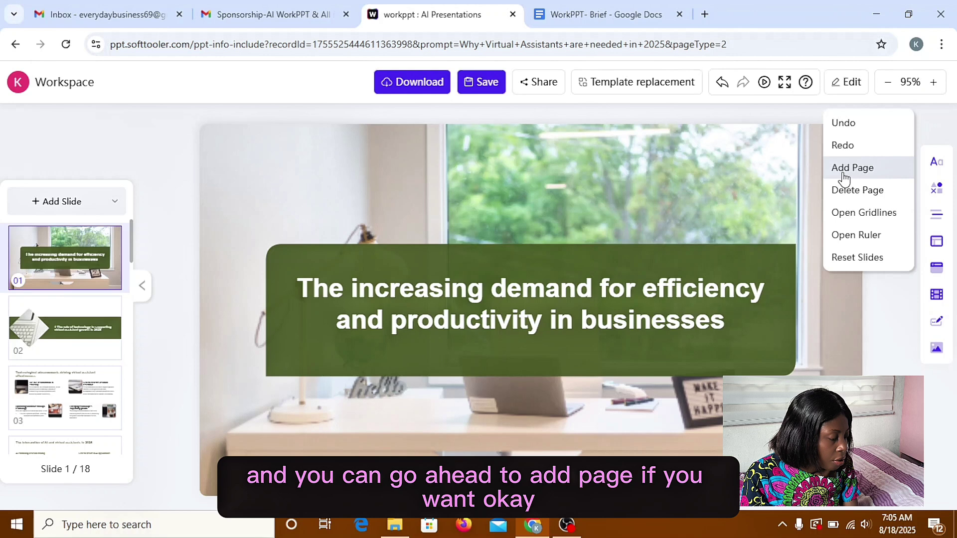
Insert a blank page after slide 1, rewrap the paragraph and draw a blue rectangle below it.
click(855, 169)
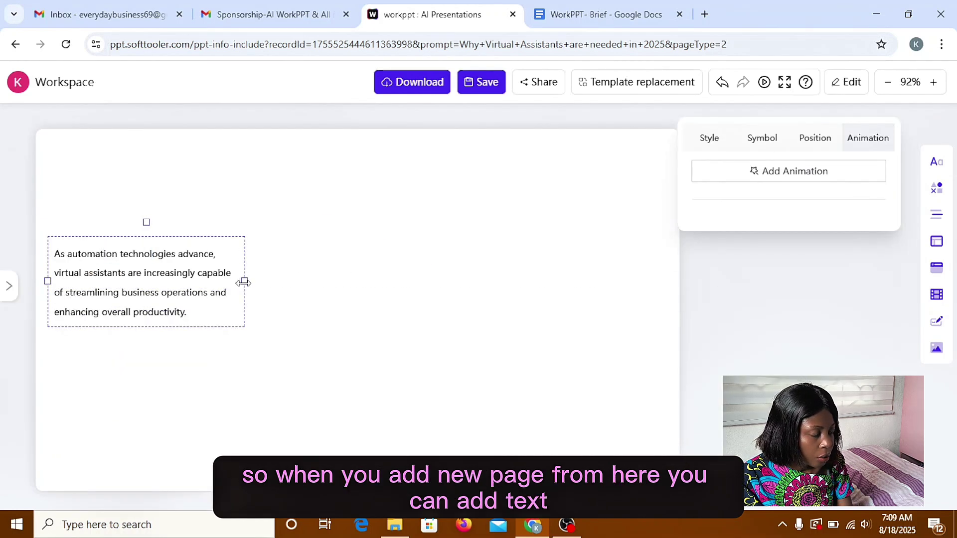
drag(241, 280, 227, 289)
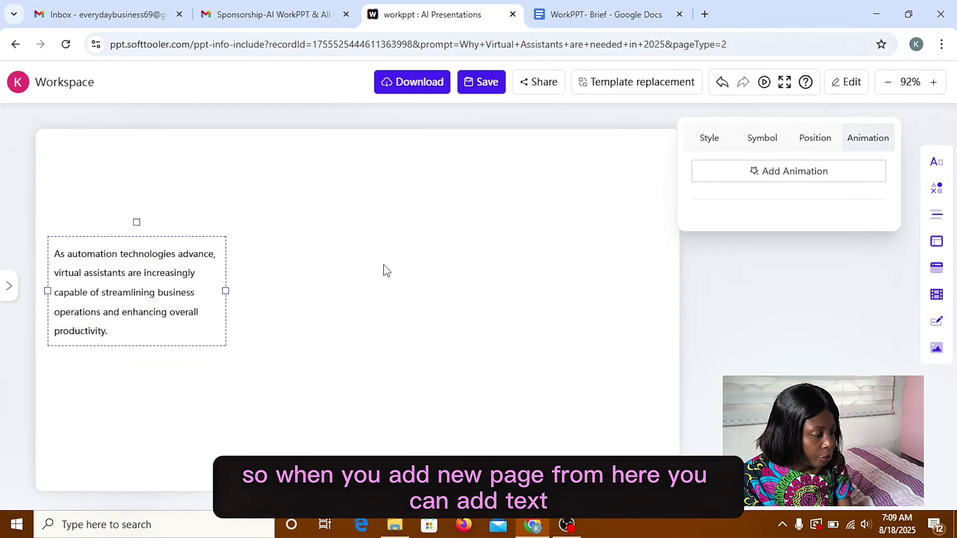
click(937, 188)
click(704, 211)
drag(231, 337, 259, 359)
Insert a 3-row, 5-column table with 'No' headers and move it to the top-left.
click(937, 268)
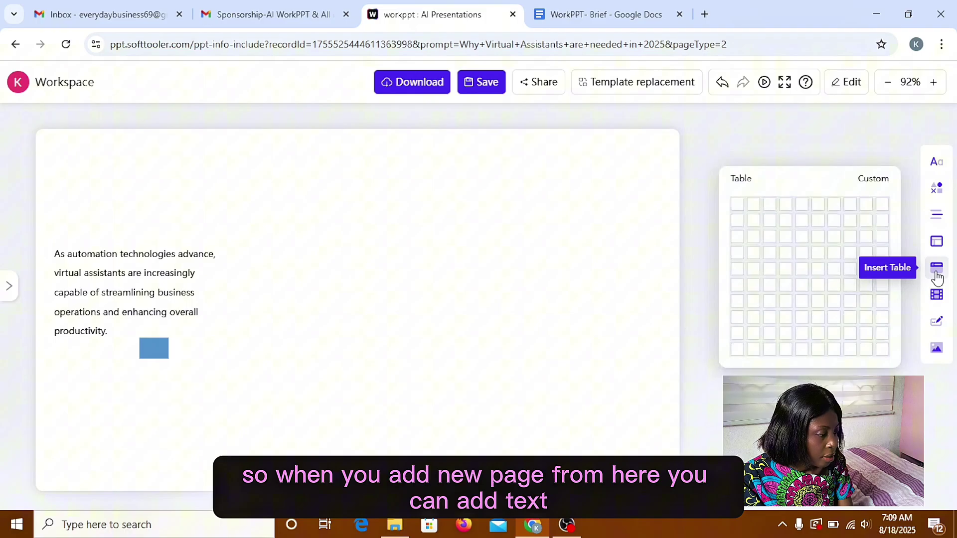
click(802, 236)
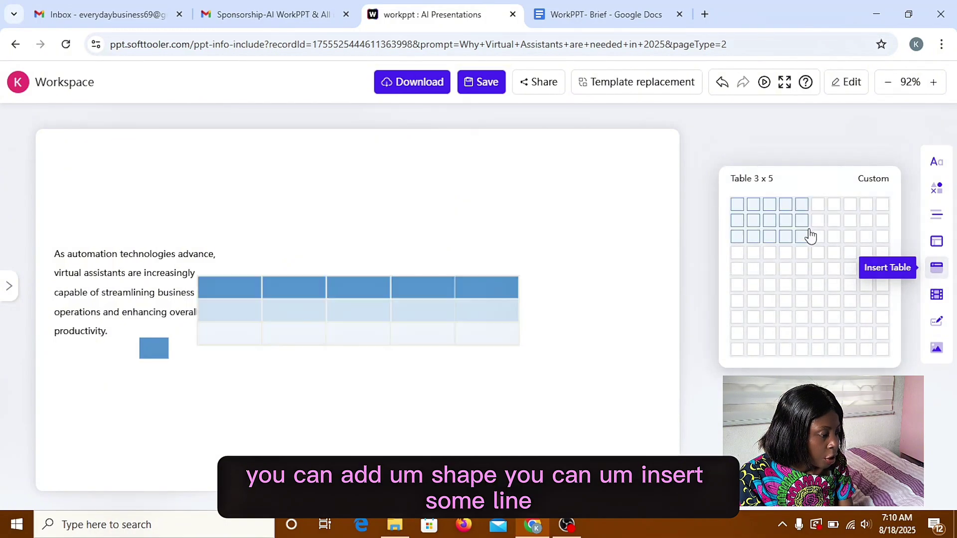
click(234, 285)
text(N)
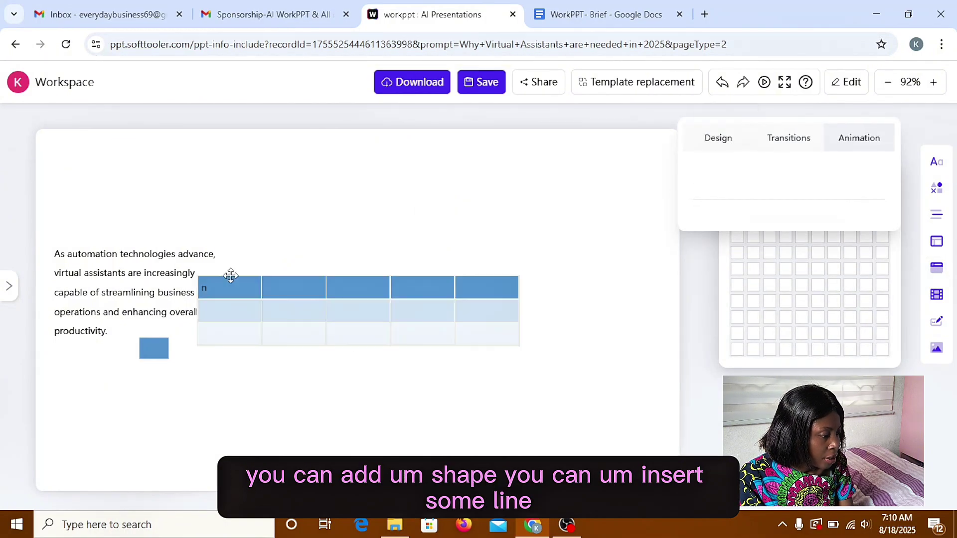
text(o)
click(280, 287)
text(No)
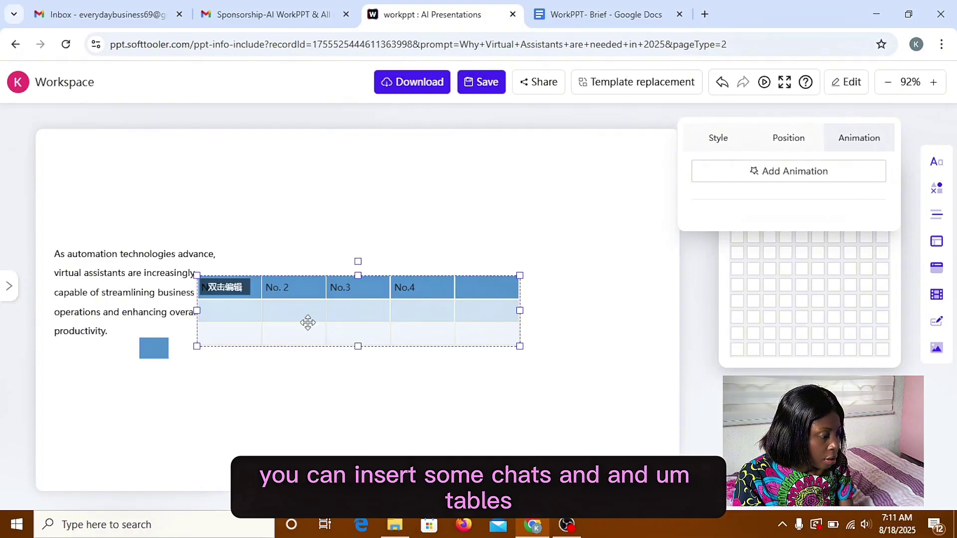
drag(307, 320, 205, 201)
click(563, 211)
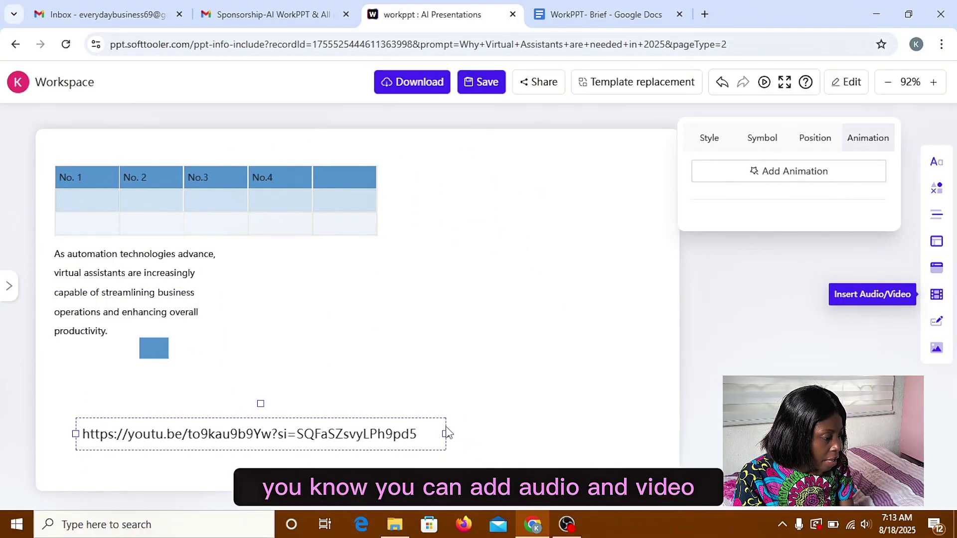
click(708, 137)
Upload the 'k' image as the company logo and move it further left.
click(936, 322)
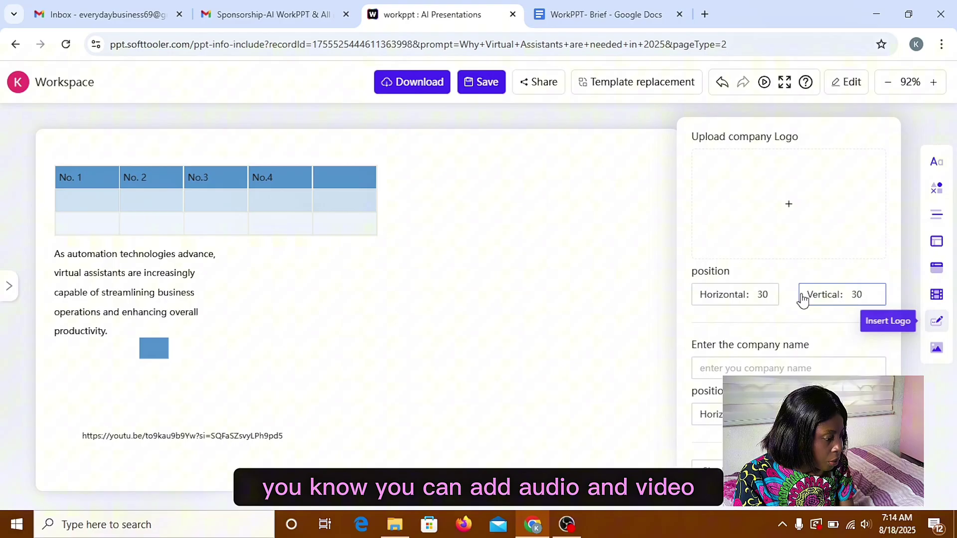
click(788, 203)
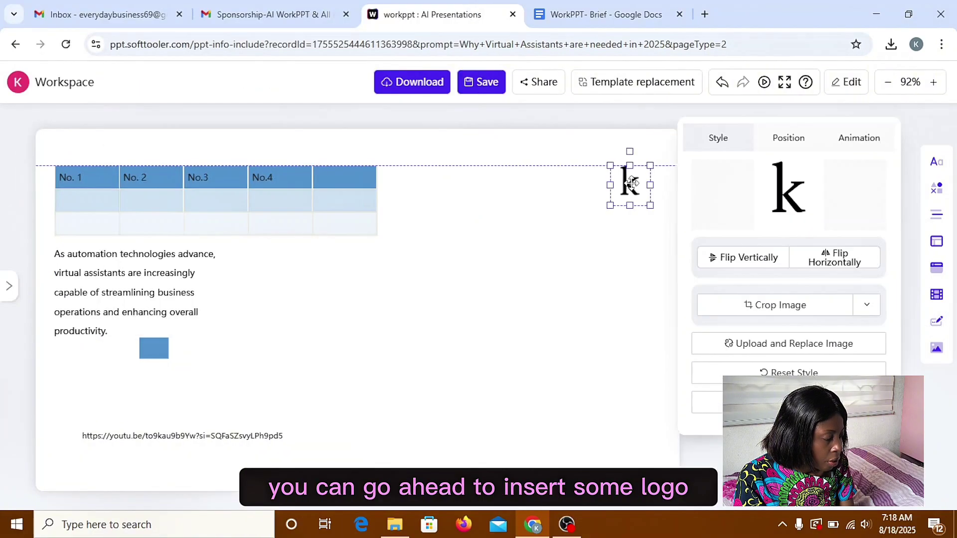
click(616, 212)
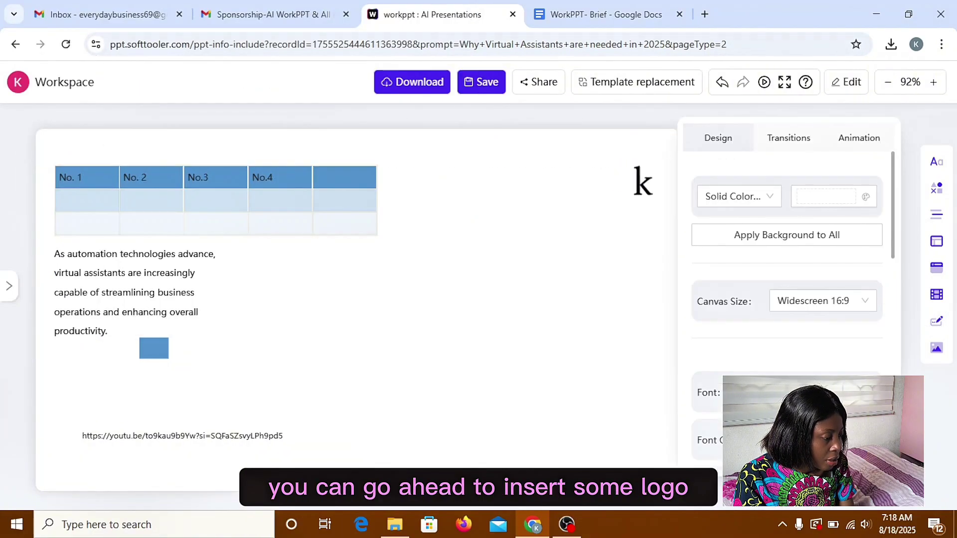
click(643, 182)
drag(643, 182, 609, 181)
click(563, 252)
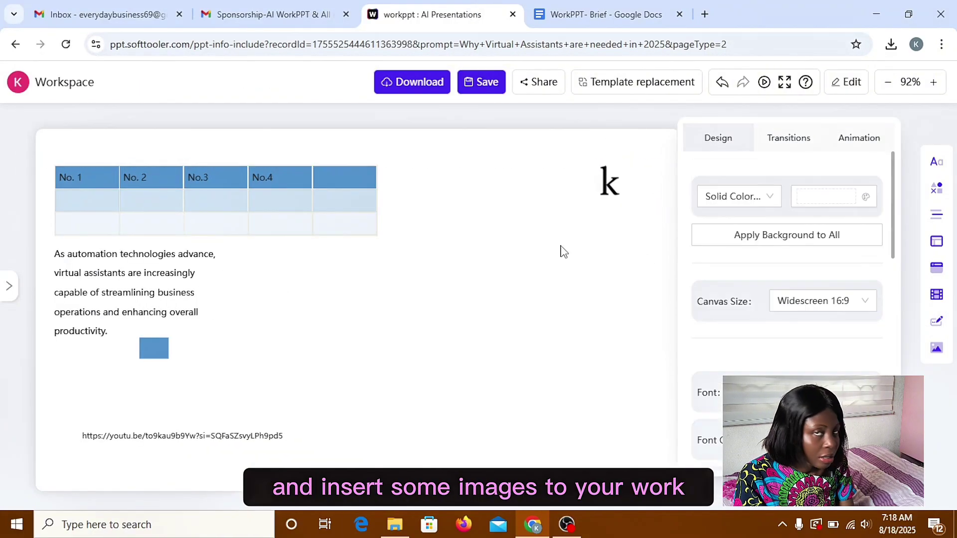
Duplicate the automation paragraph with copy and paste, then undo and redo the change.
double_click(158, 284)
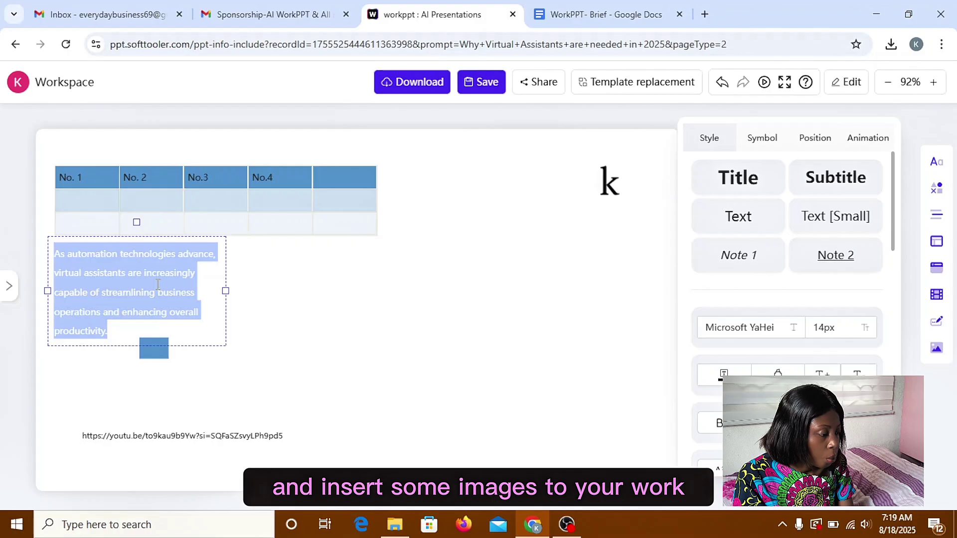
key(ctrl+c)
key(ctrl+v)
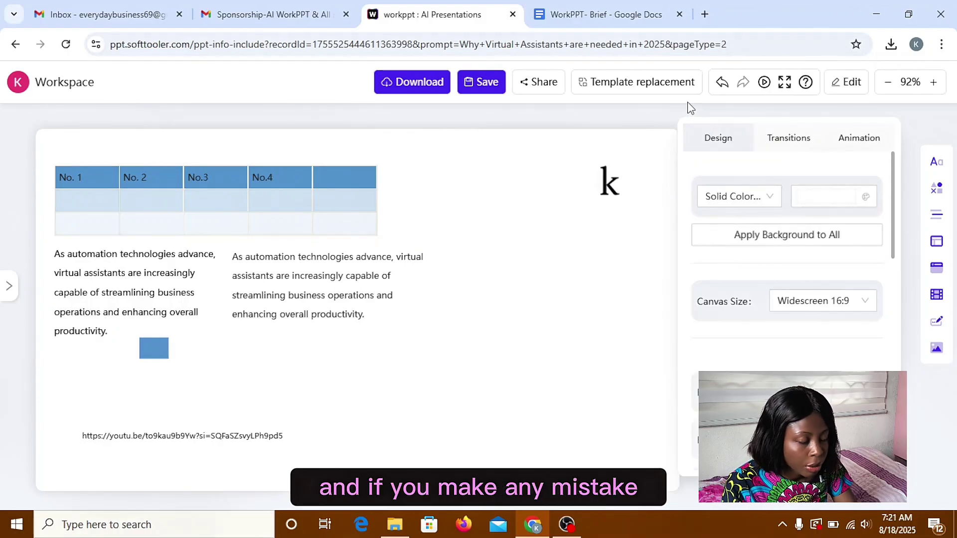
click(721, 83)
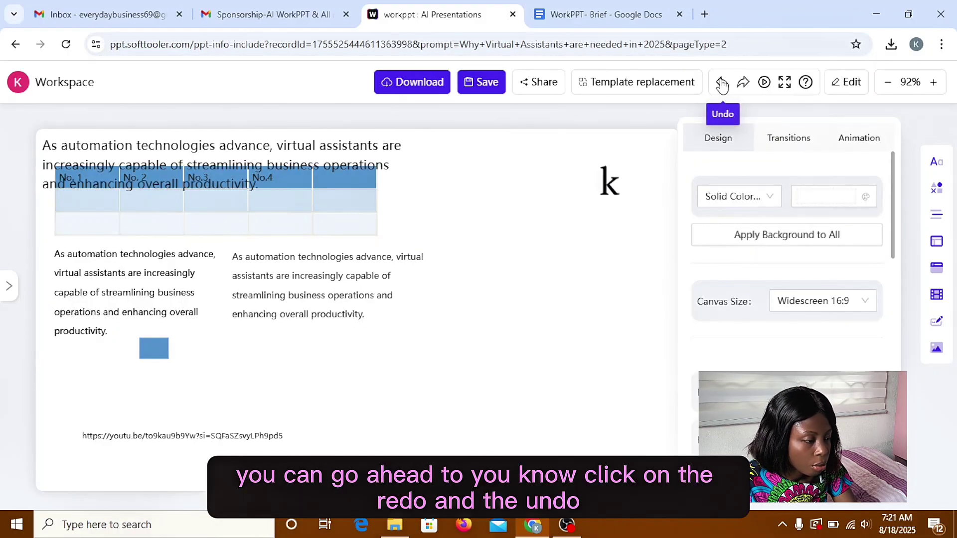
click(721, 83)
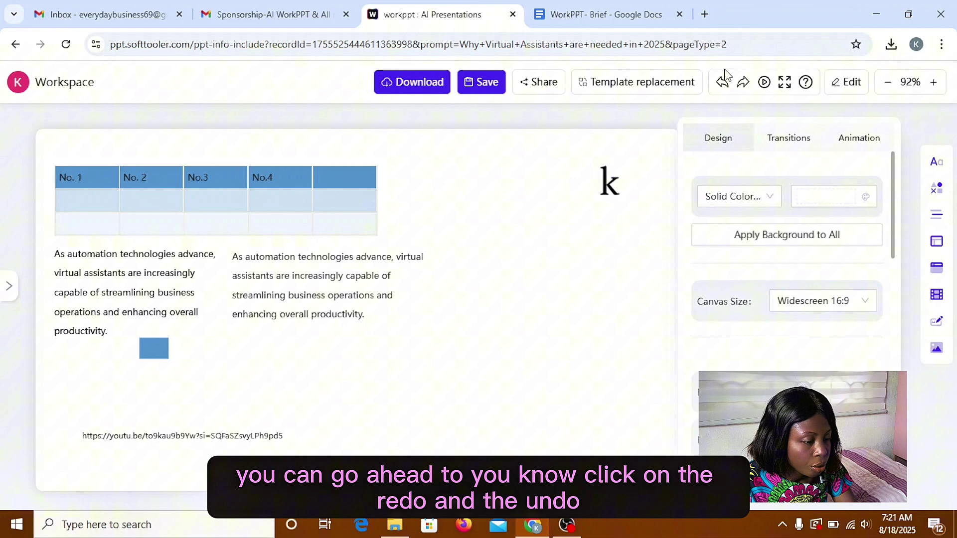
click(637, 122)
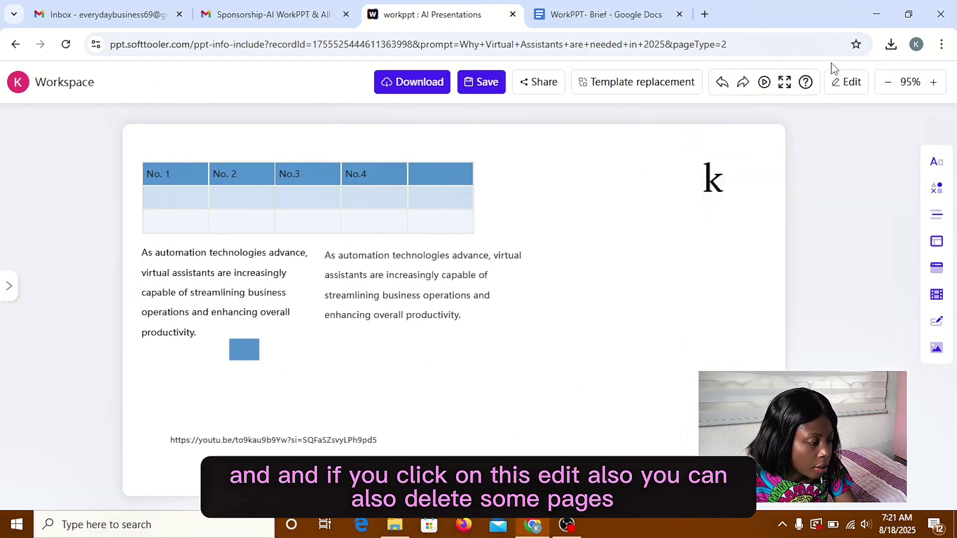
click(849, 82)
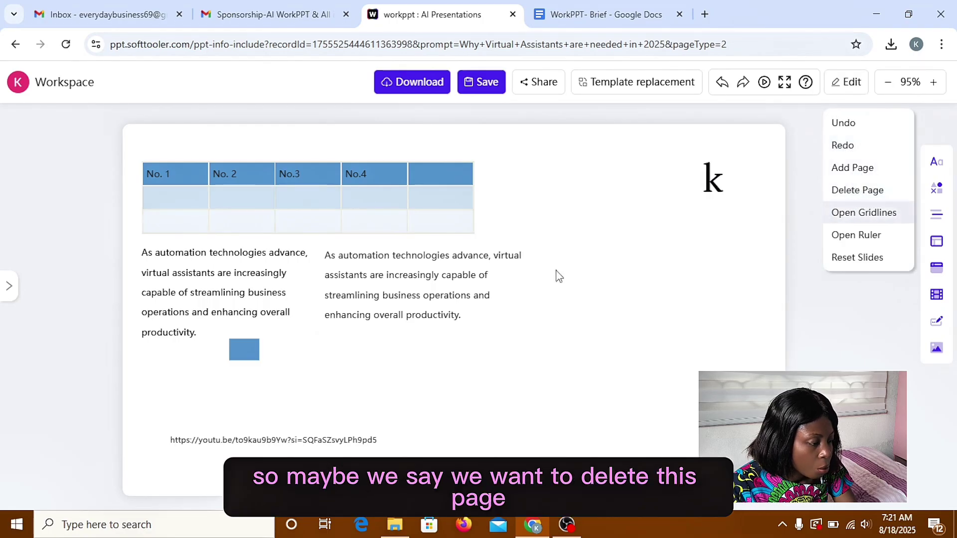
Delete the table slide, then show and hide the rulers.
click(844, 194)
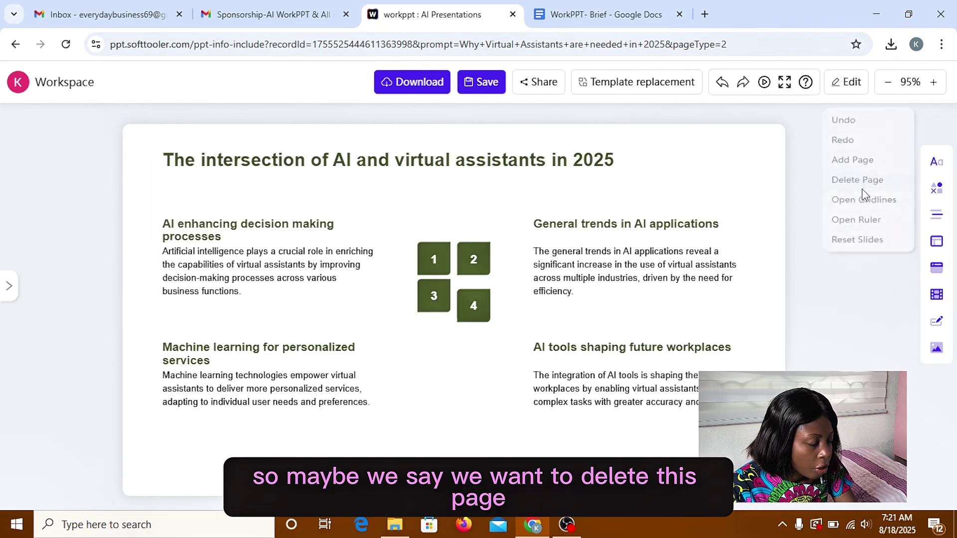
click(847, 83)
click(861, 235)
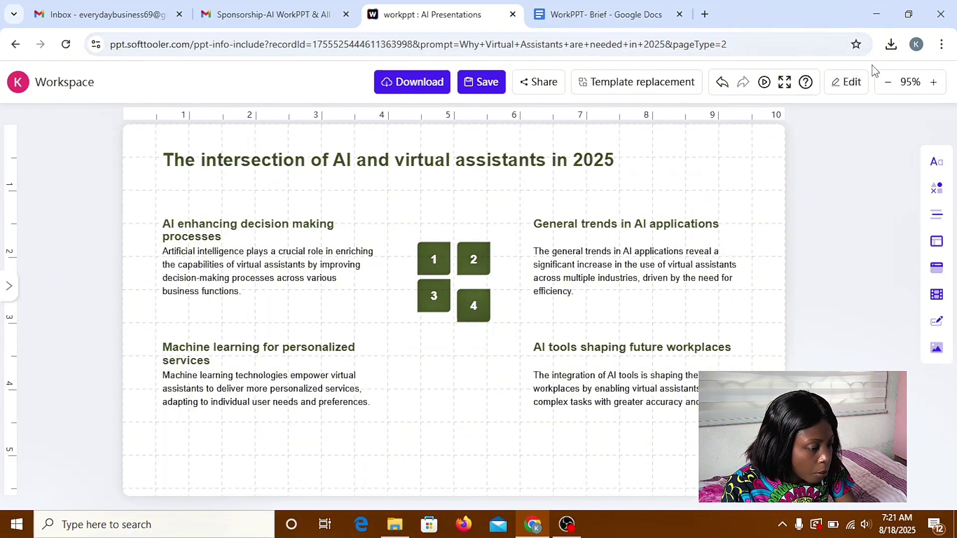
click(848, 82)
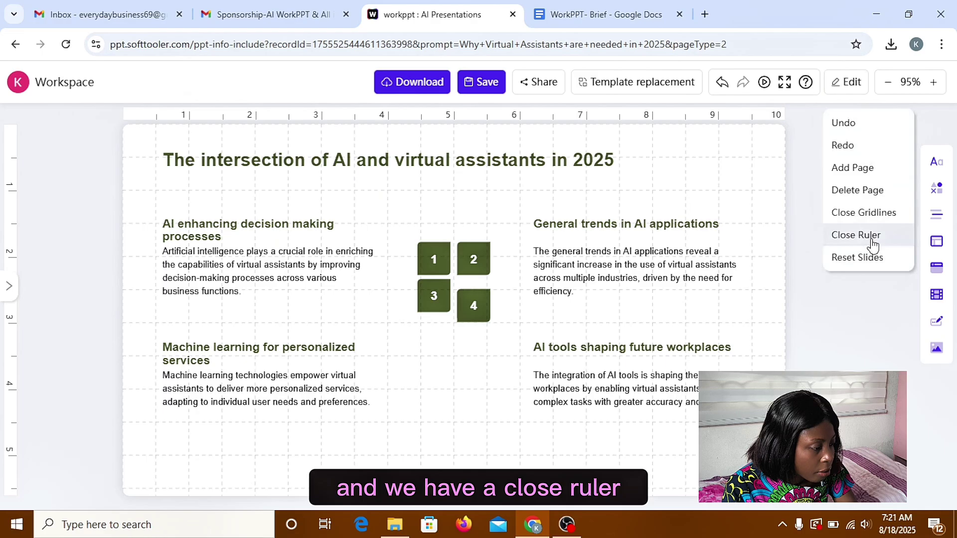
click(850, 244)
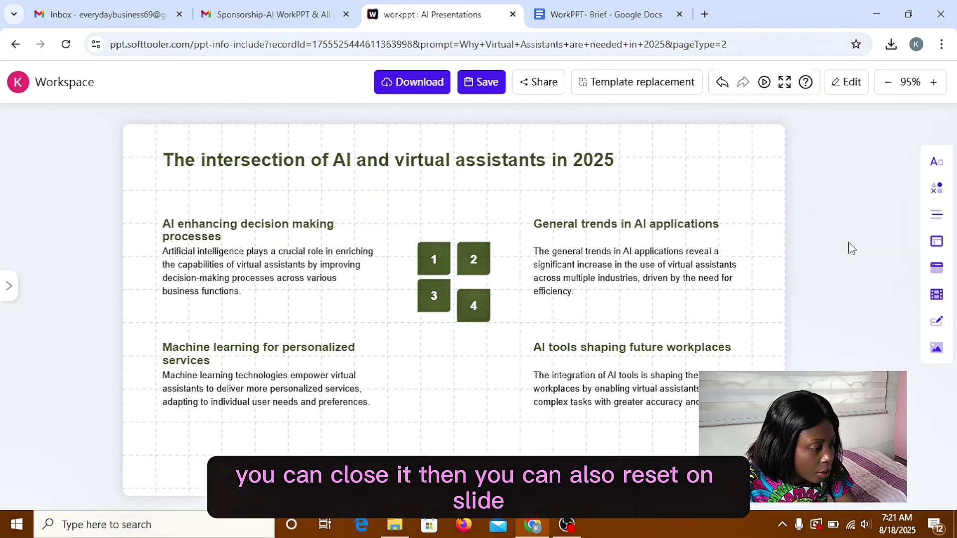
Reset the slide's content and switch off the gridlines.
click(842, 83)
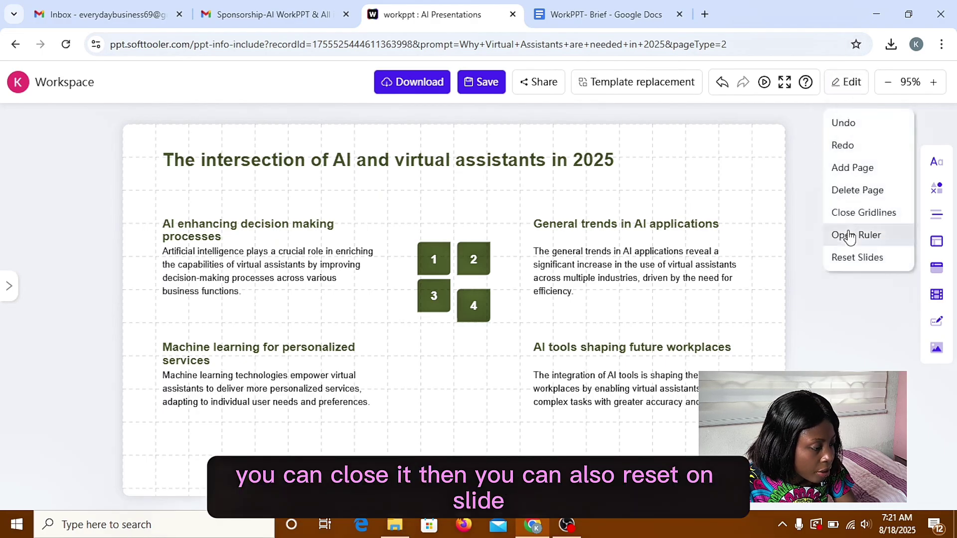
click(856, 258)
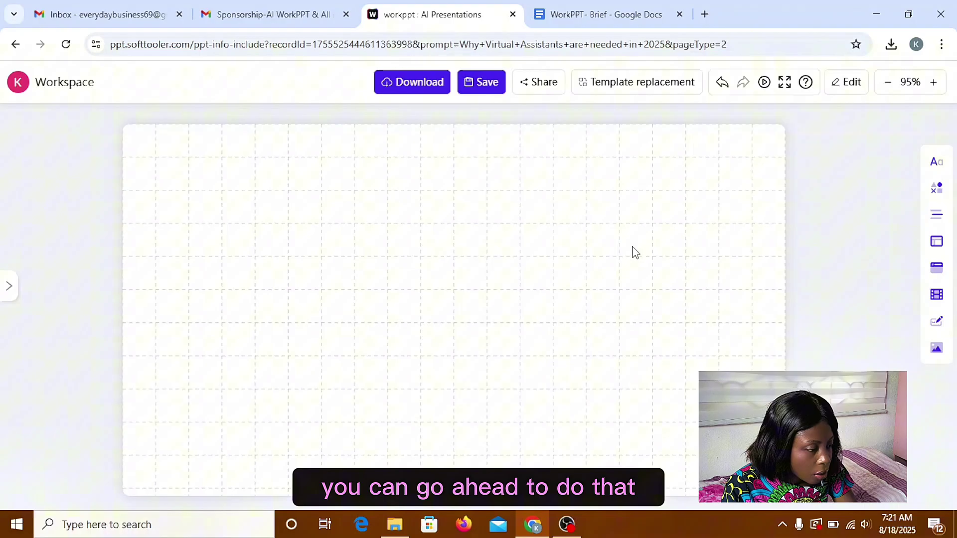
click(845, 82)
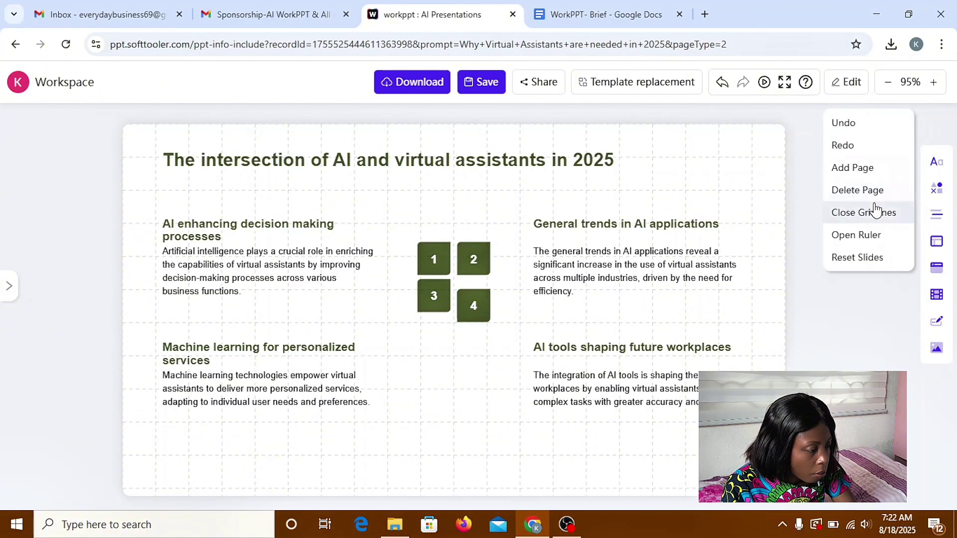
drag(870, 235, 880, 222)
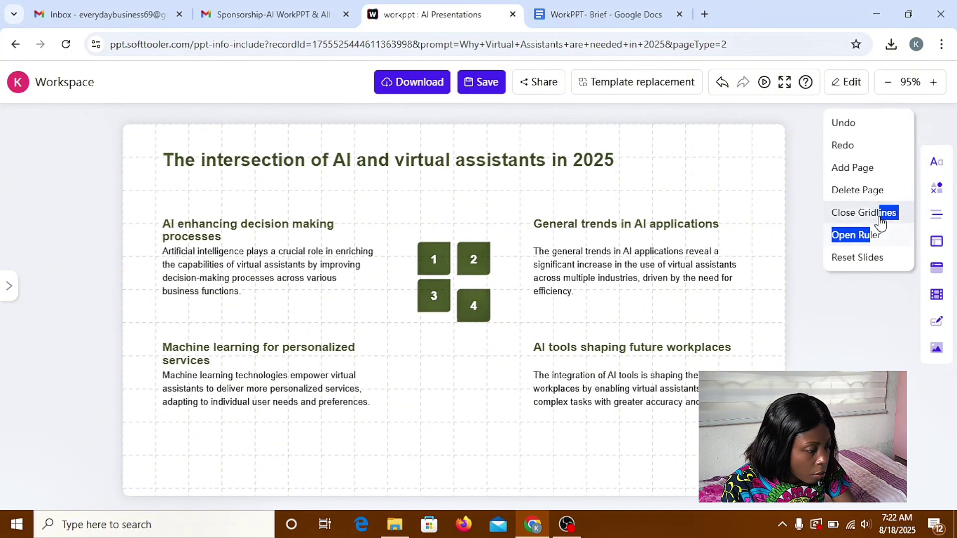
click(880, 221)
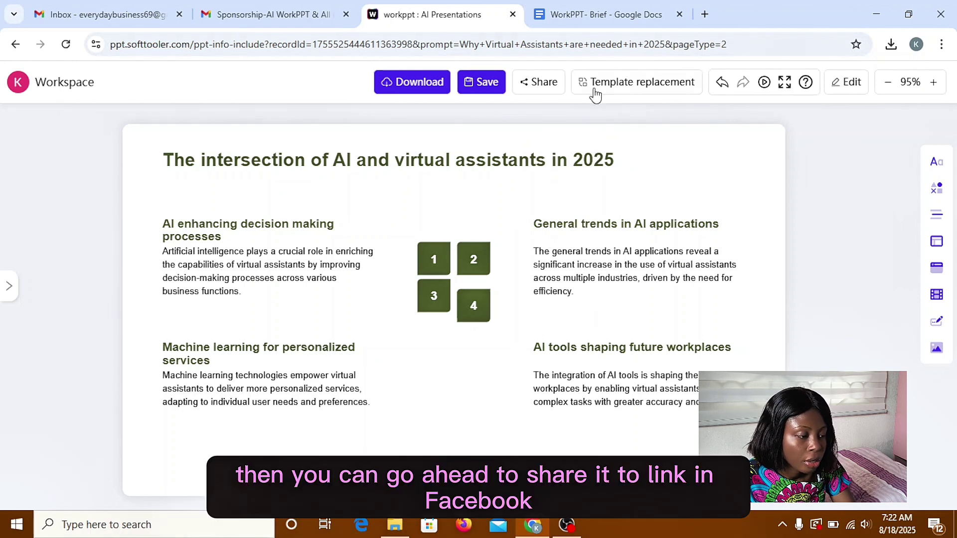
Copy the deck's share link and export all slides as a PPTX file.
click(549, 88)
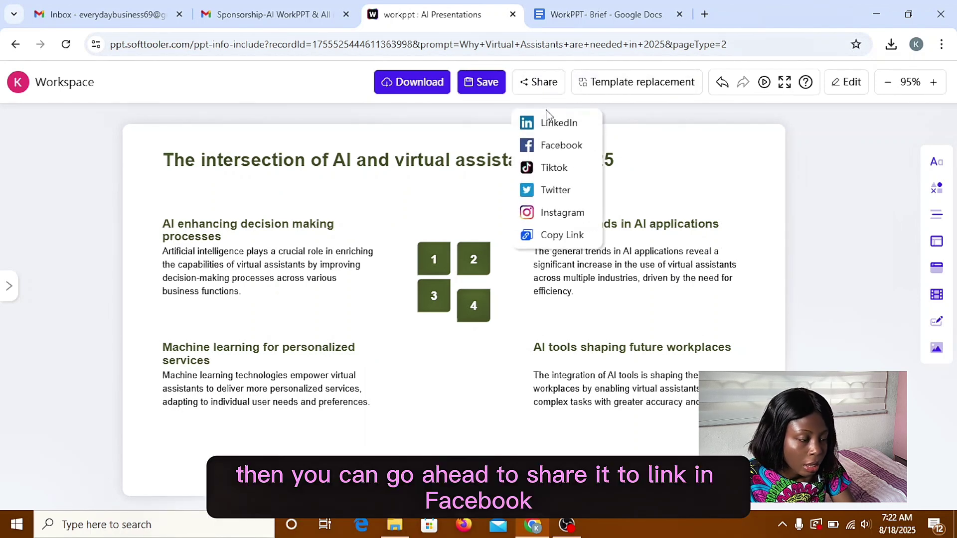
click(572, 242)
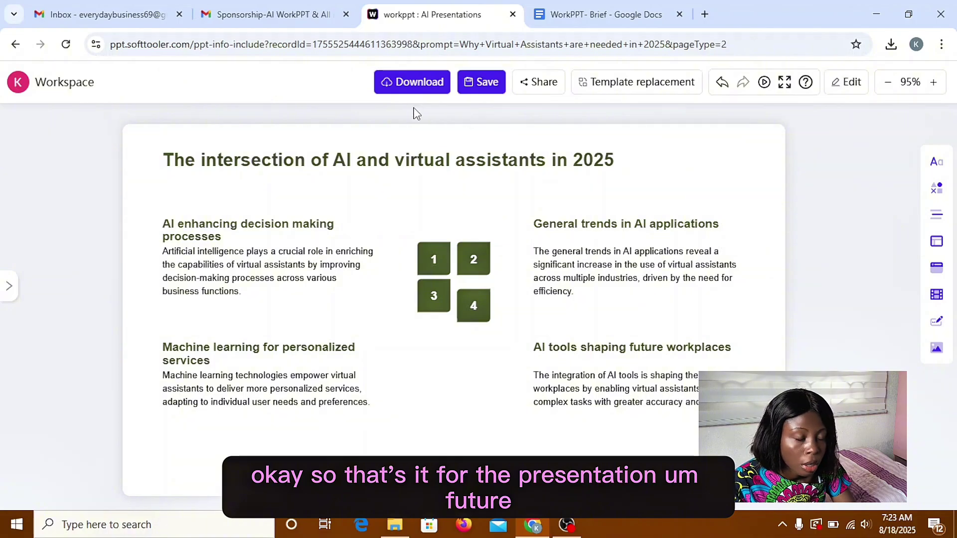
click(413, 85)
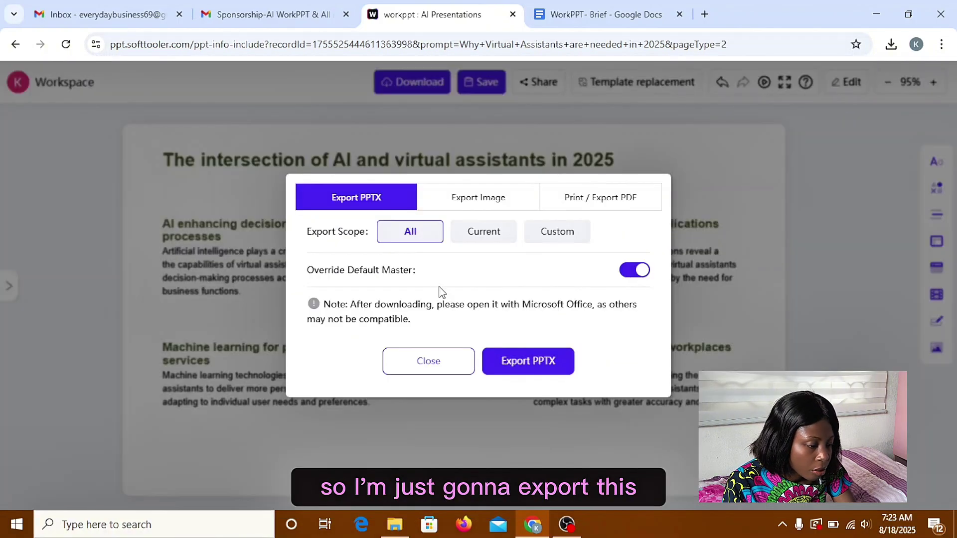
click(529, 371)
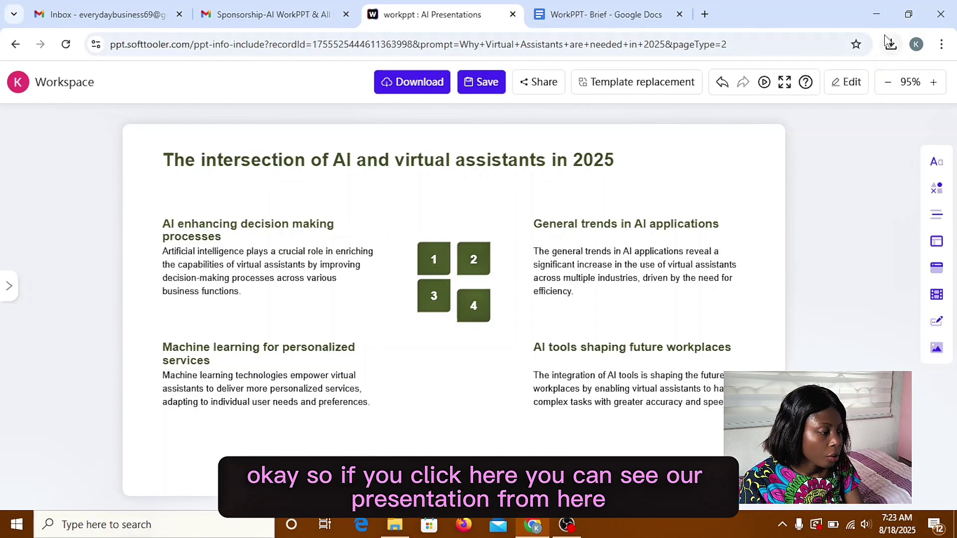
click(887, 40)
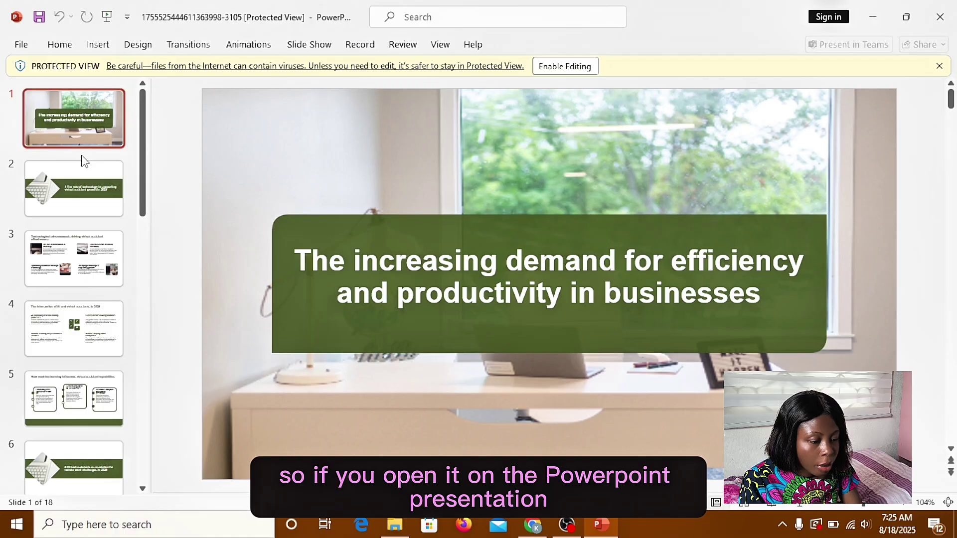
Browse slides 2 through 8 of the exported deck in PowerPoint.
click(52, 190)
click(55, 267)
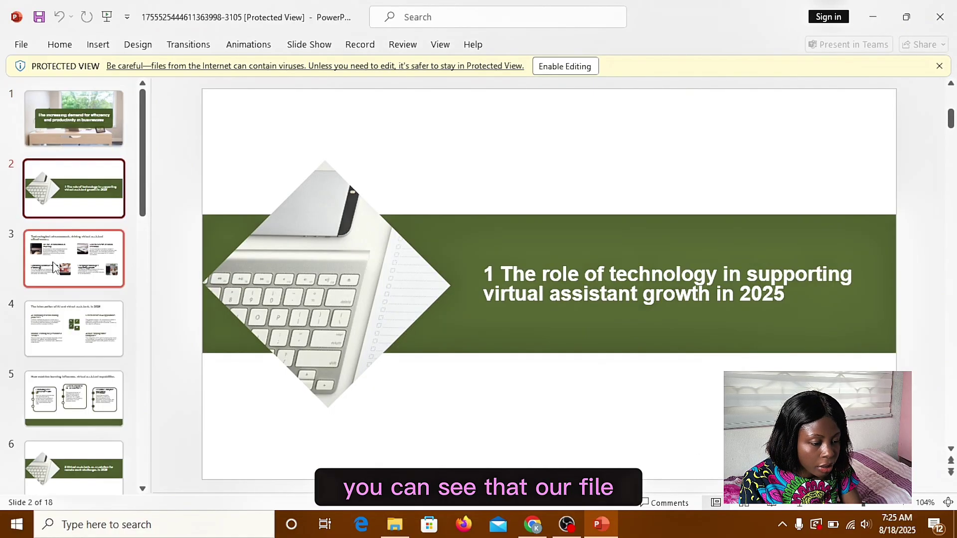
click(70, 341)
click(74, 401)
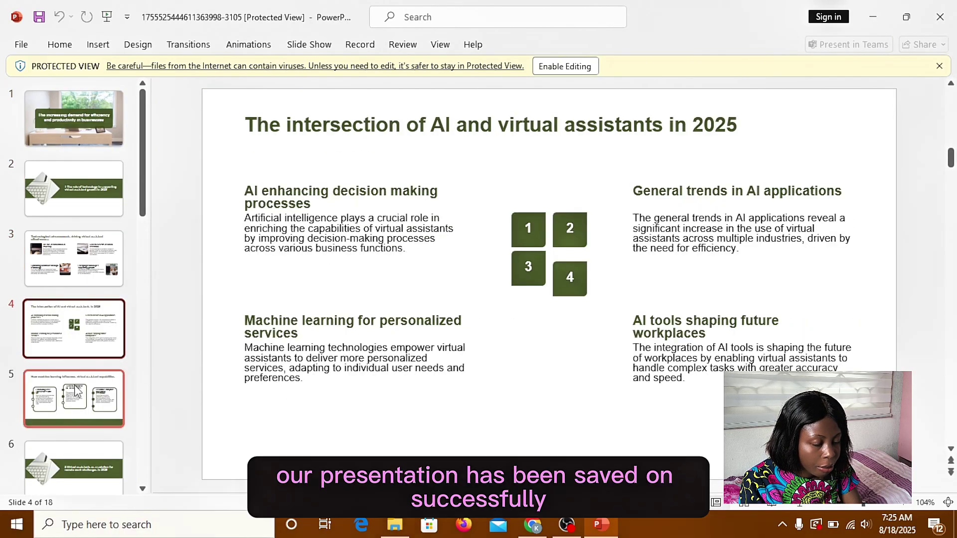
click(82, 450)
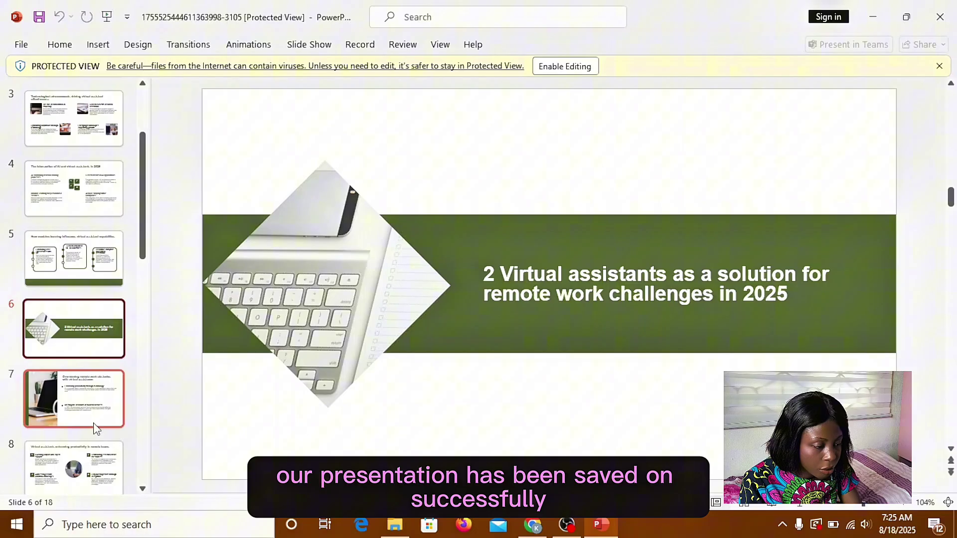
click(64, 454)
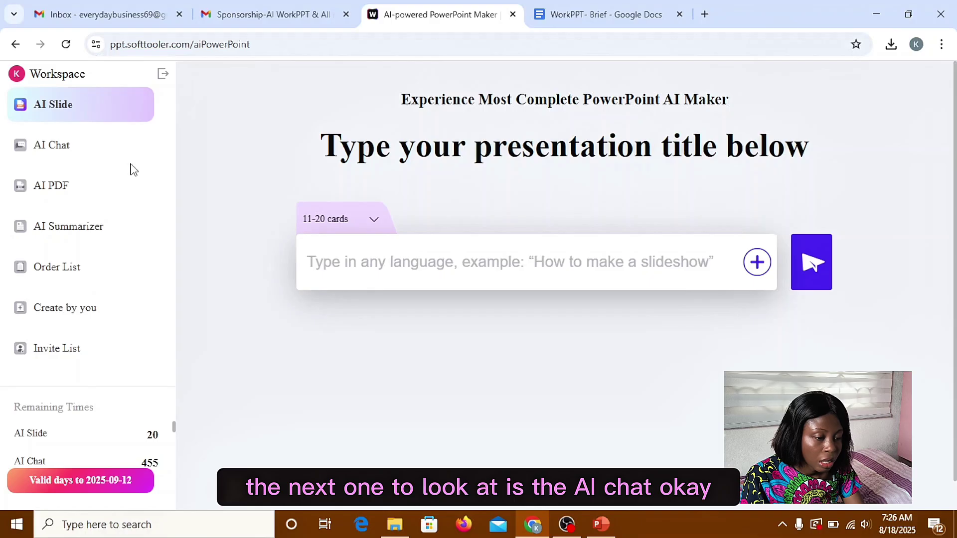
Ask AI Chat how to write a first draft and get its 13-step children's-book guide.
click(43, 150)
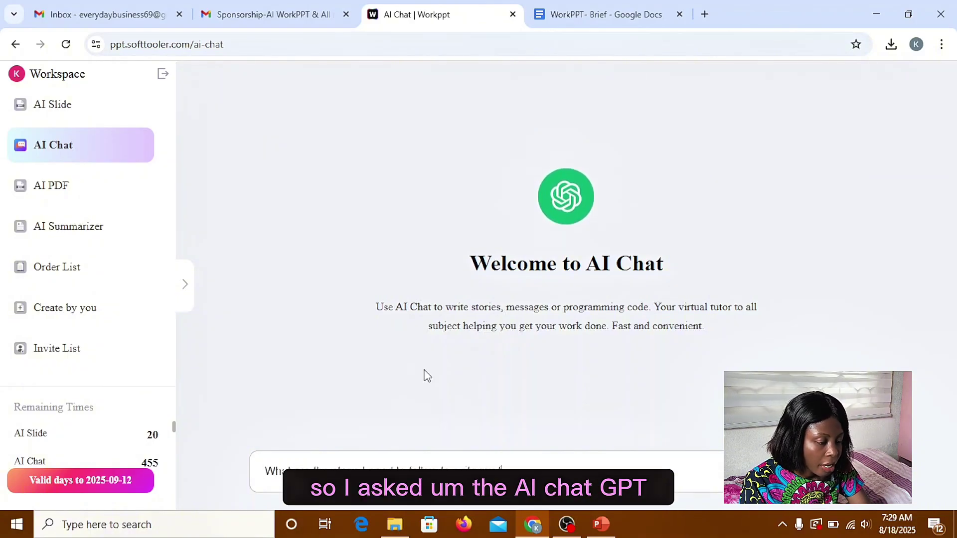
text(?)
key(Return)
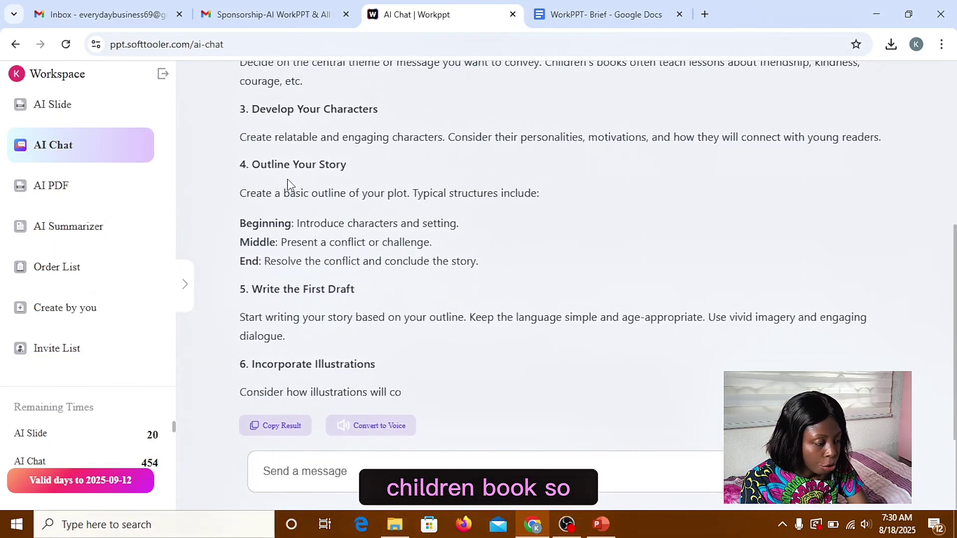
scroll(506, 160, up, 7)
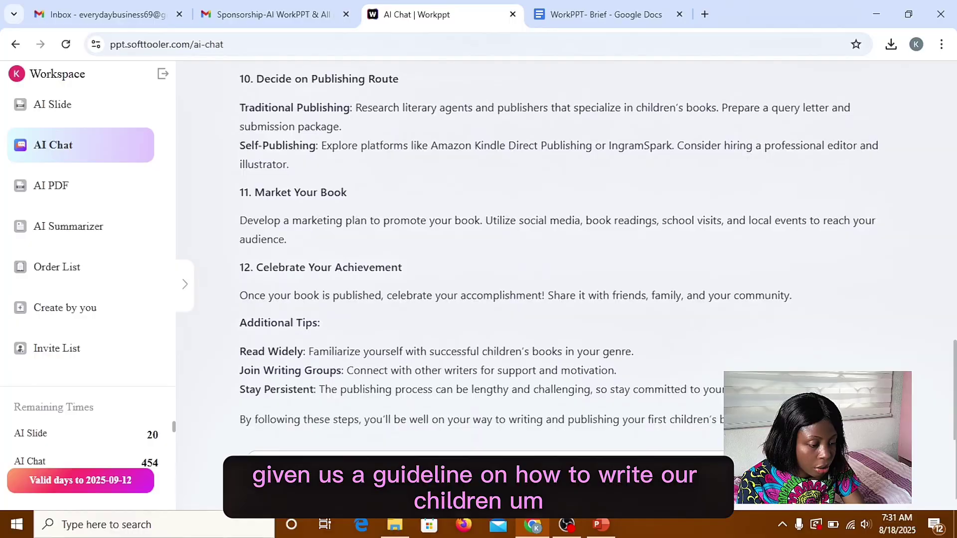
scroll(727, 277, up, 10)
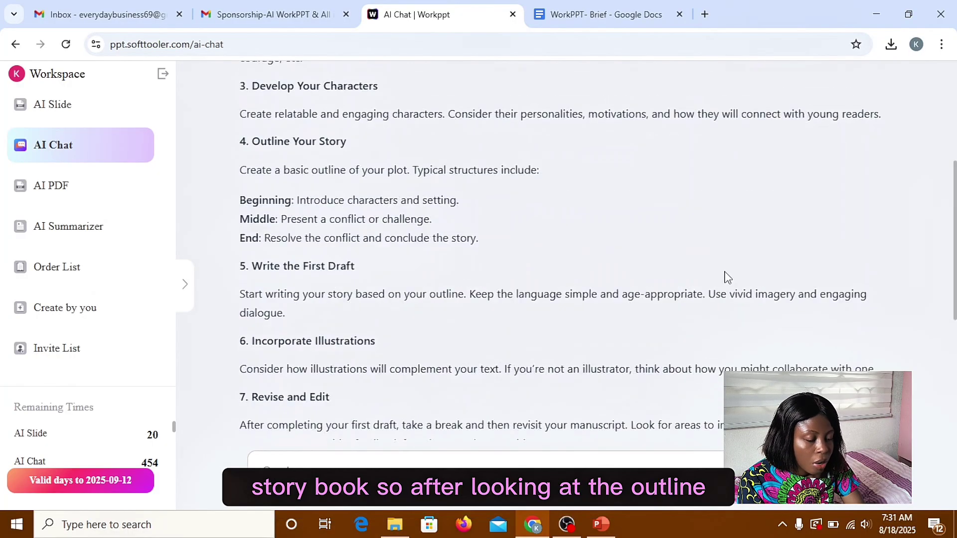
scroll(727, 277, down, 1)
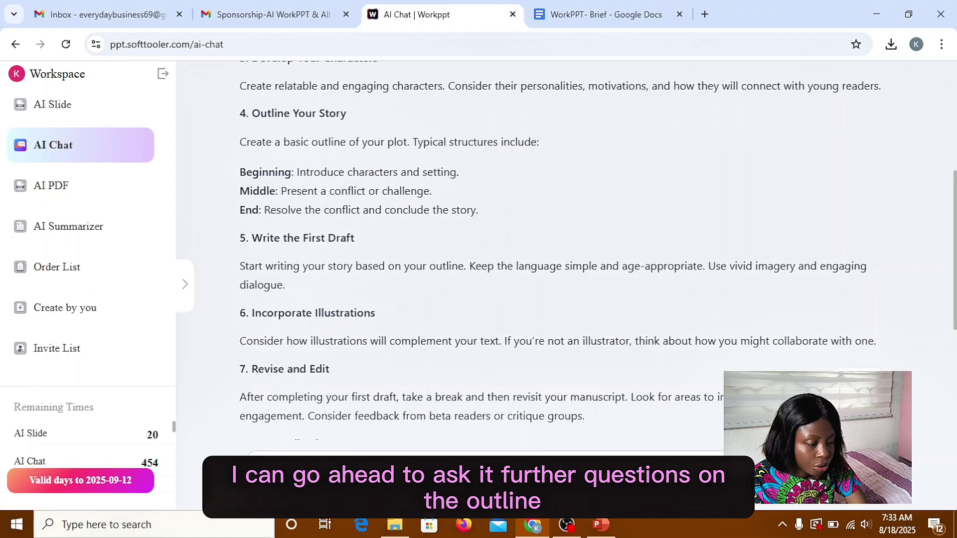
key(Return)
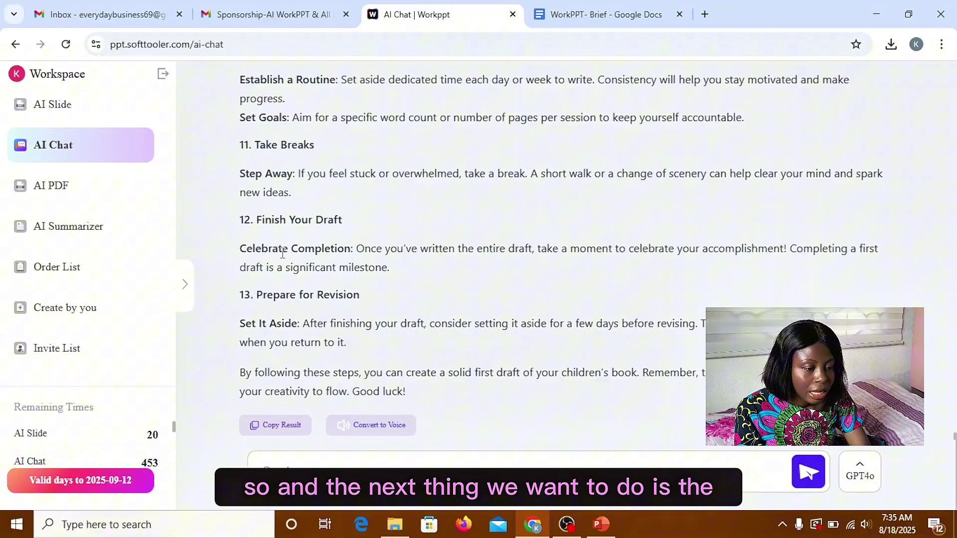
Go to AI PDF in the sidebar to reach the merge, split, watermark and stamp tools.
click(70, 191)
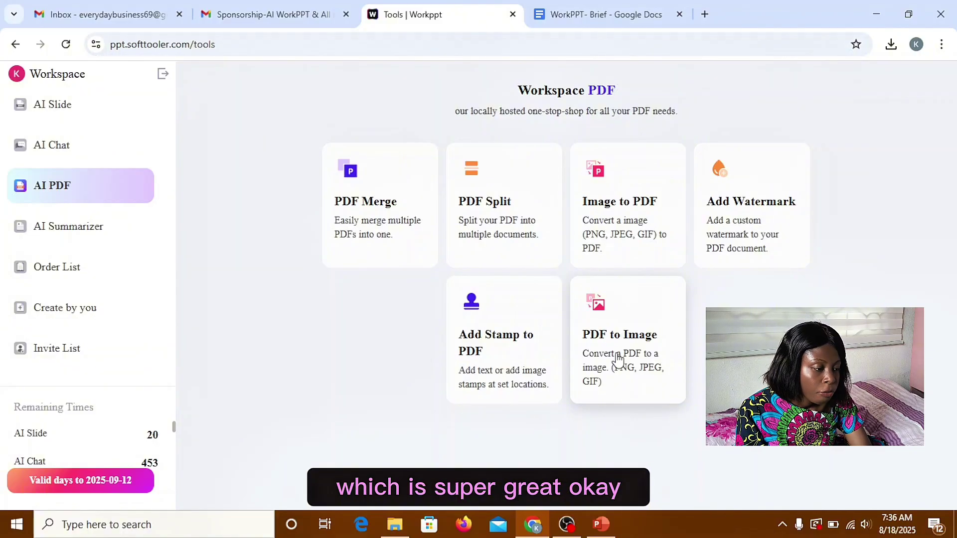
Start PDF Merge and add Skybil & Collins Kingsway.pdf from Documents.
click(374, 220)
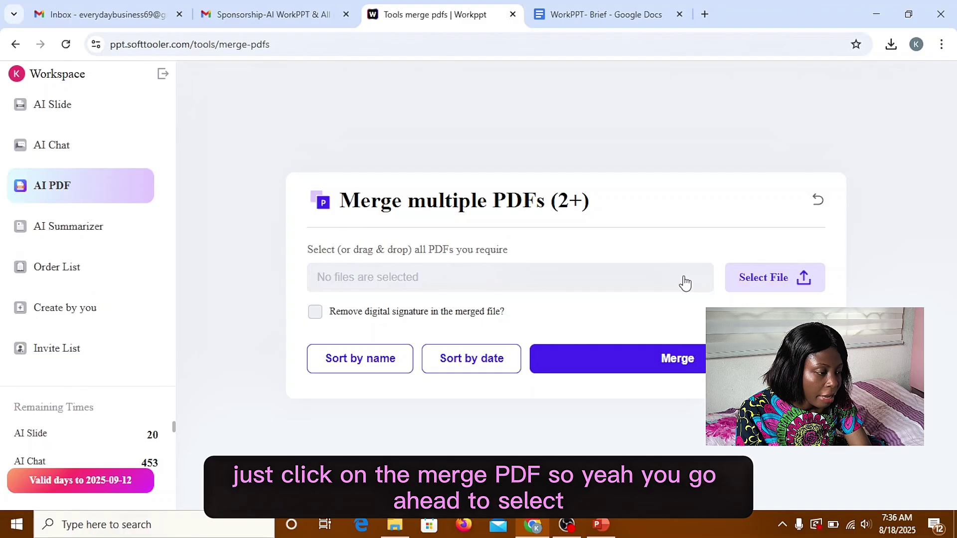
click(756, 281)
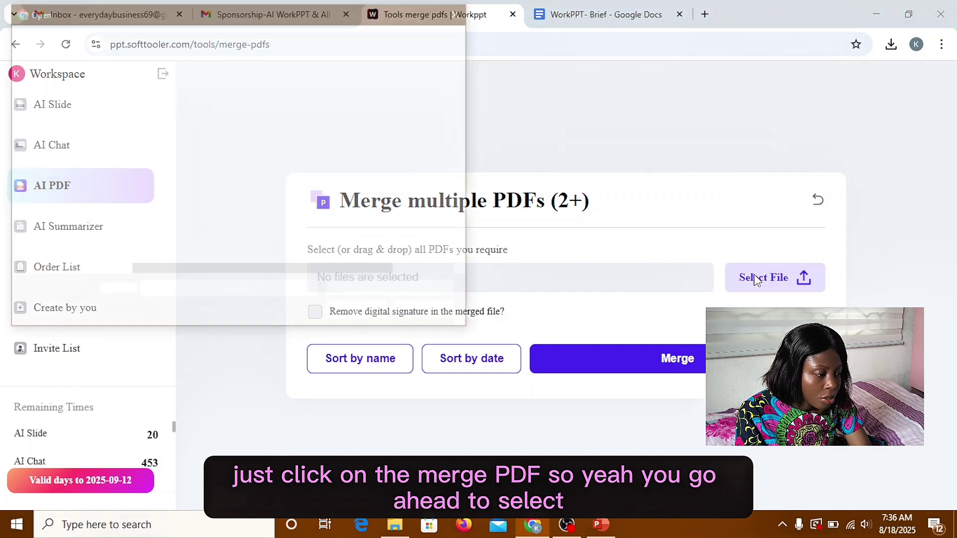
click(75, 183)
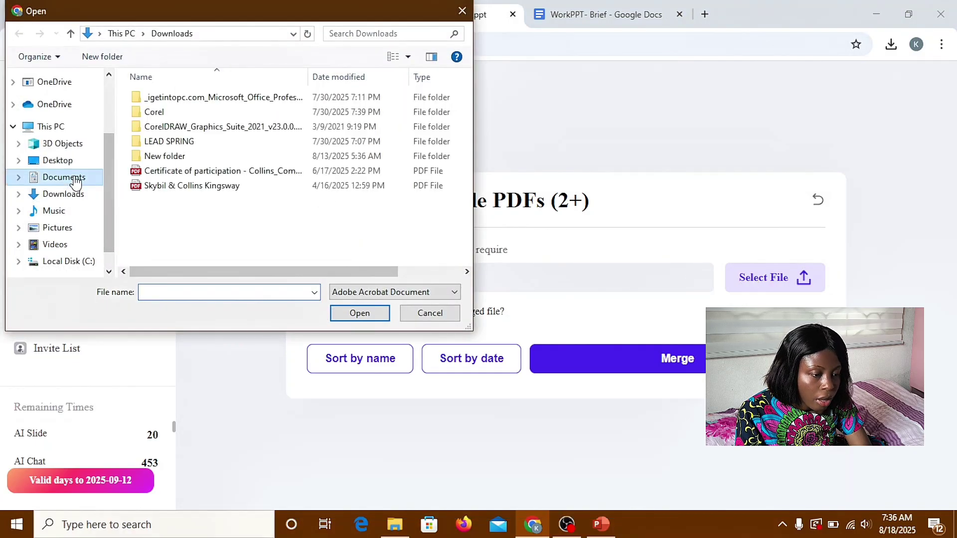
click(149, 171)
click(150, 185)
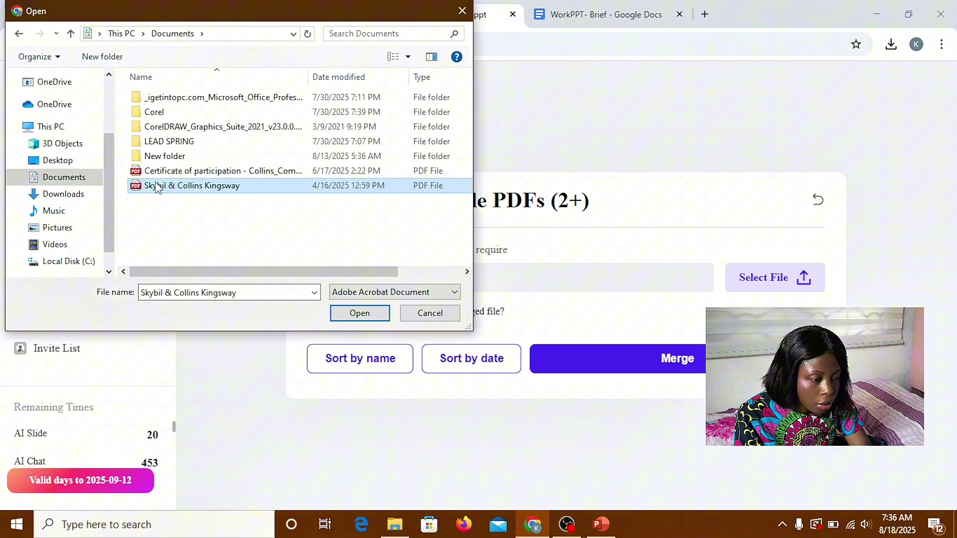
click(360, 313)
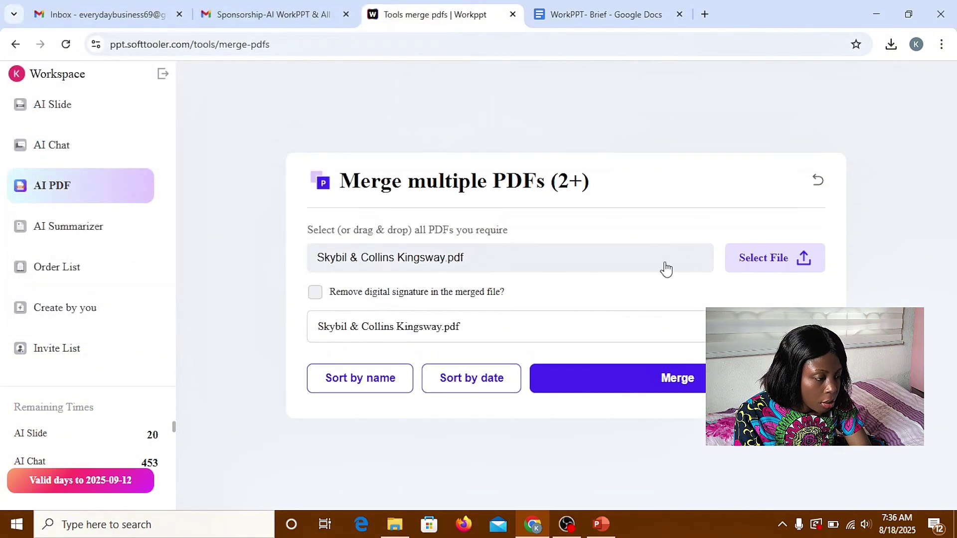
Add the Article-9 manuscript PDF from Downloads as the second file.
click(757, 256)
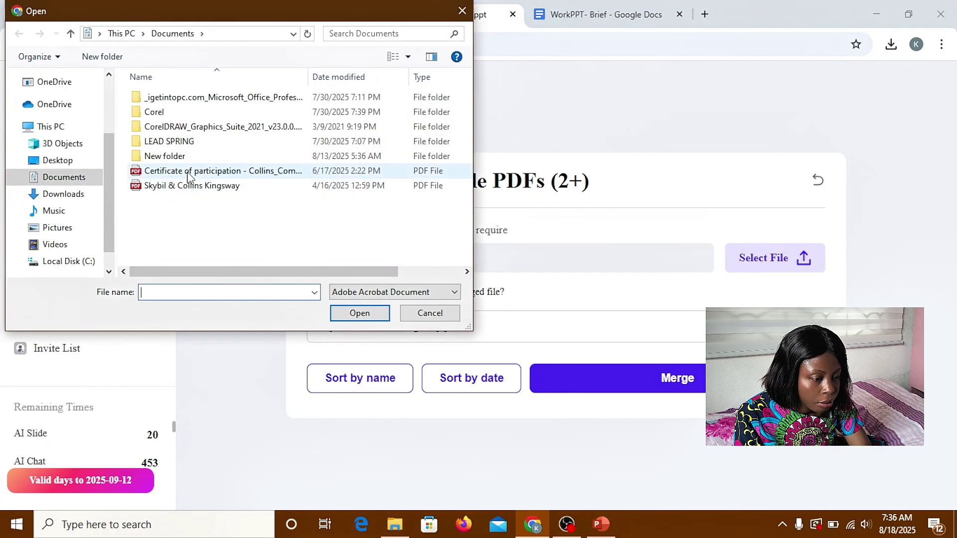
click(190, 172)
double_click(196, 175)
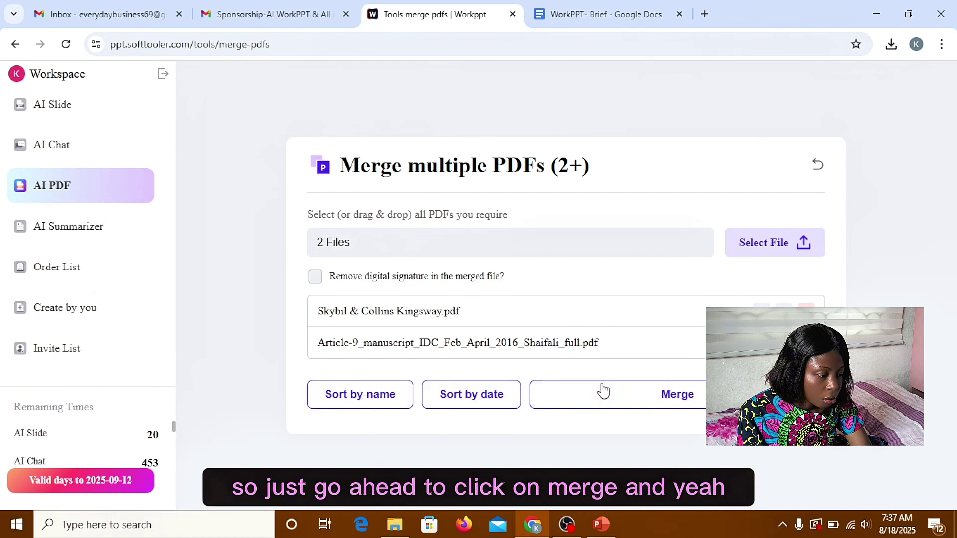
Merge the two PDFs and view Skybil & Collins Kingsway_merged_unsigned4727.pdf from recent downloads.
click(627, 394)
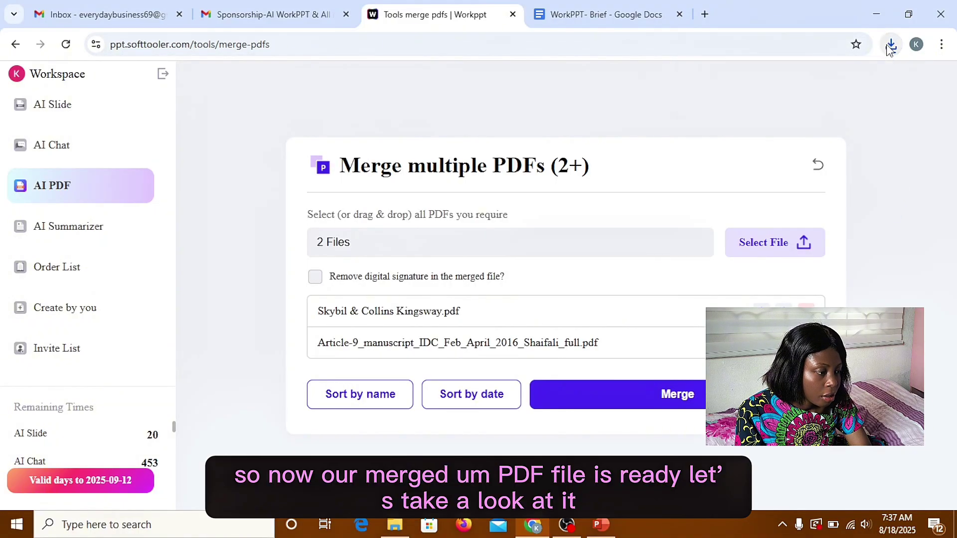
click(891, 44)
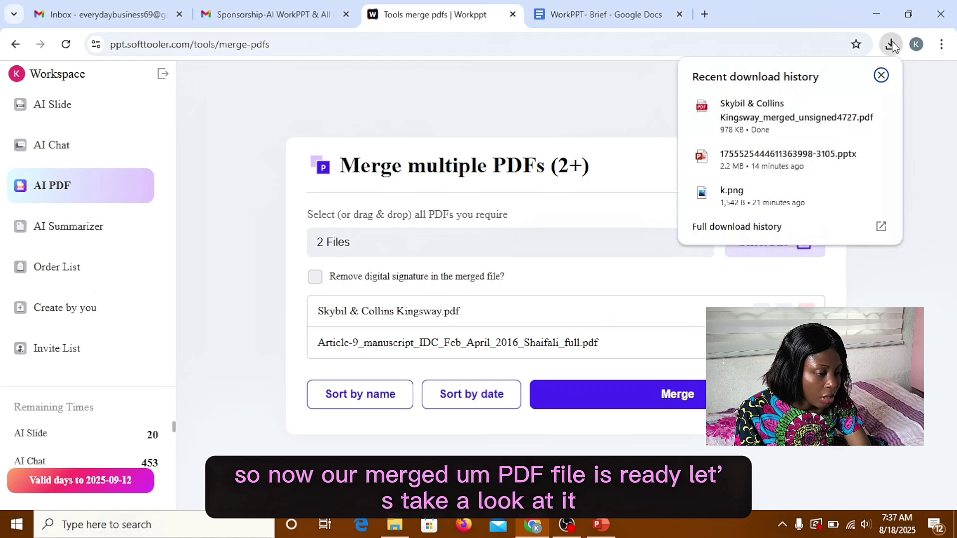
click(755, 116)
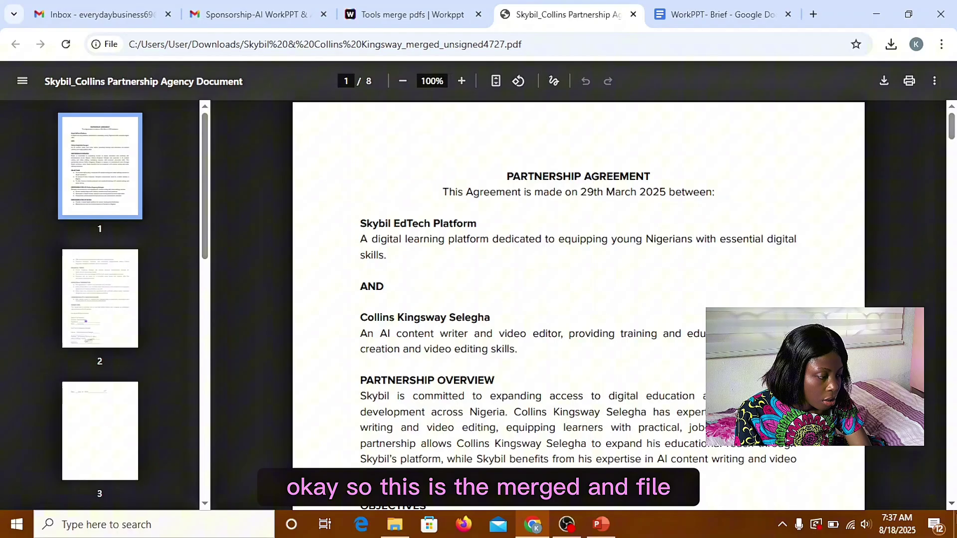
Read through all 8 pages of the merged PDF, then close its tab.
scroll(951, 506, down, 9)
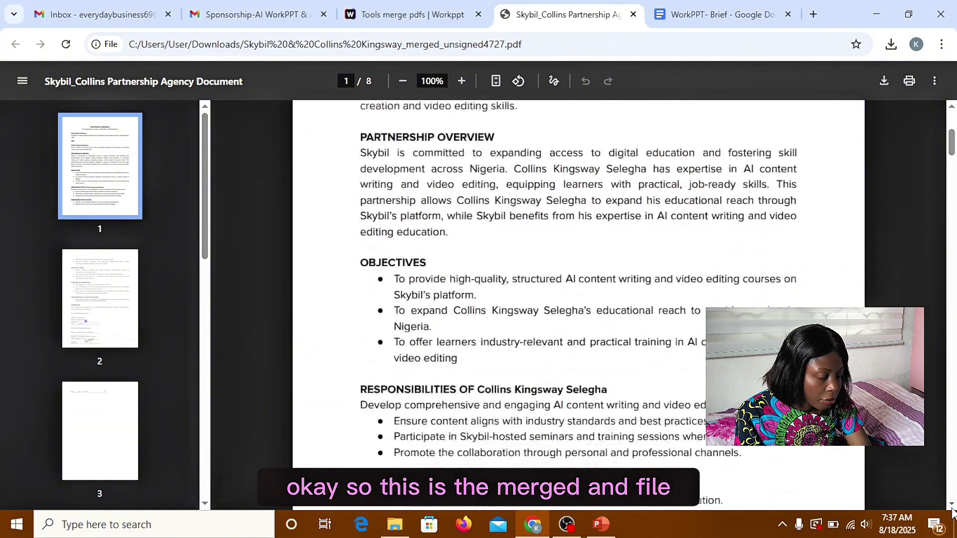
scroll(951, 506, down, 12)
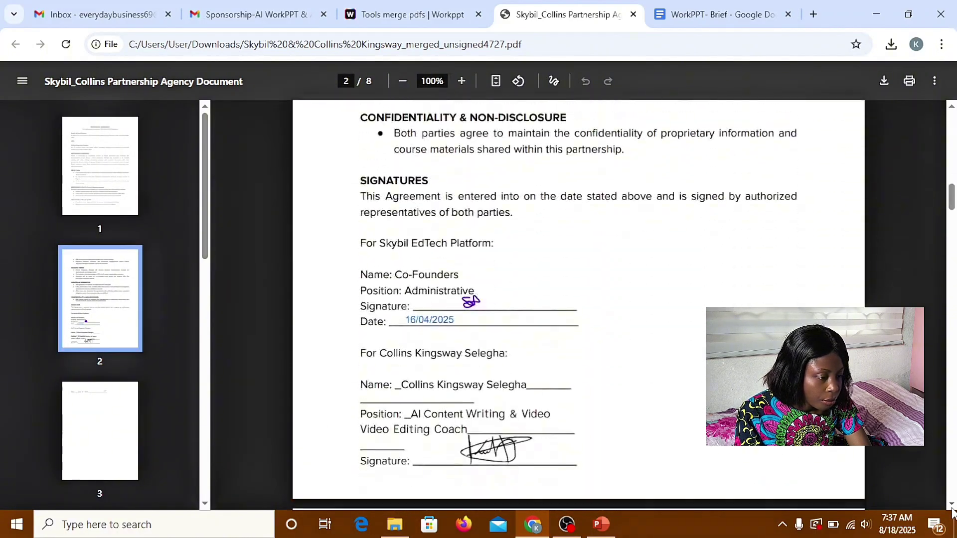
scroll(951, 511, down, 11)
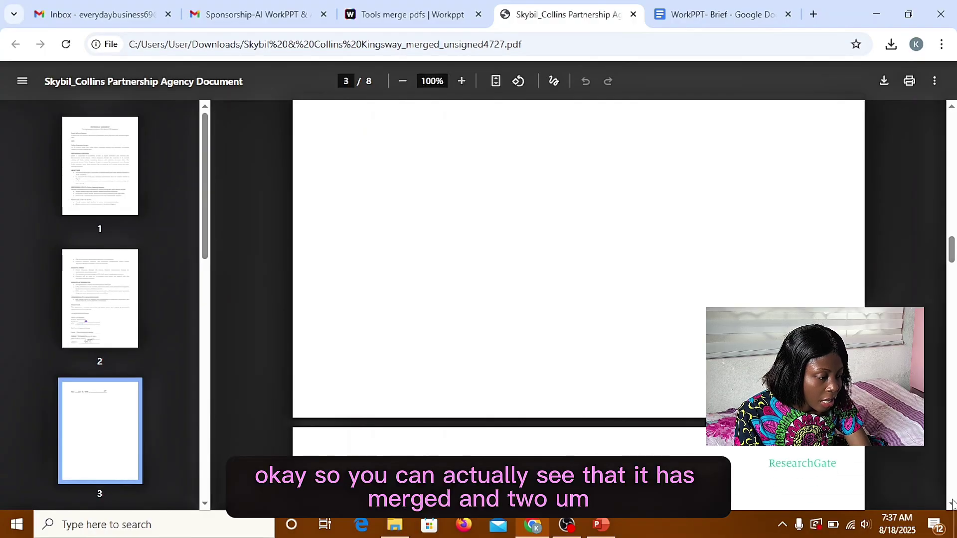
scroll(951, 504, down, 9)
scroll(951, 504, down, 10)
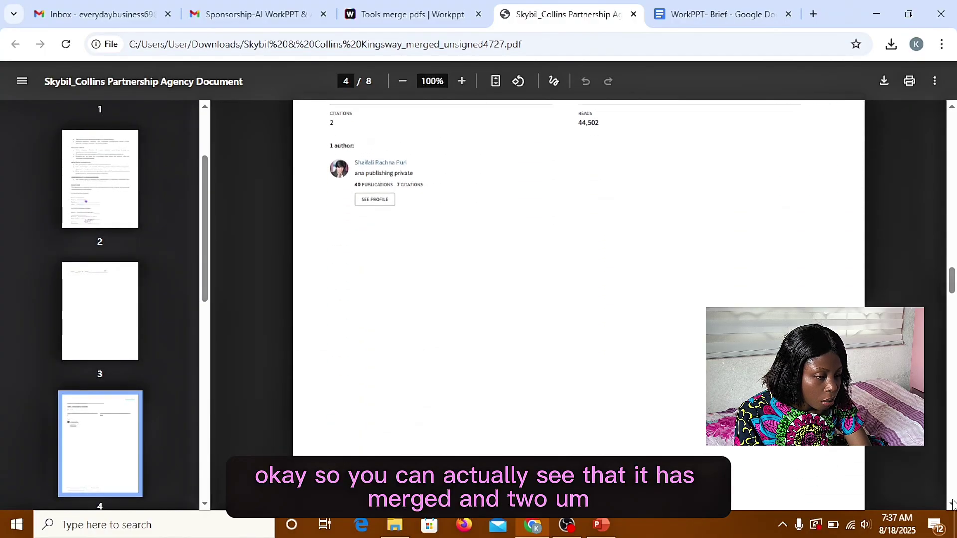
scroll(951, 504, down, 10)
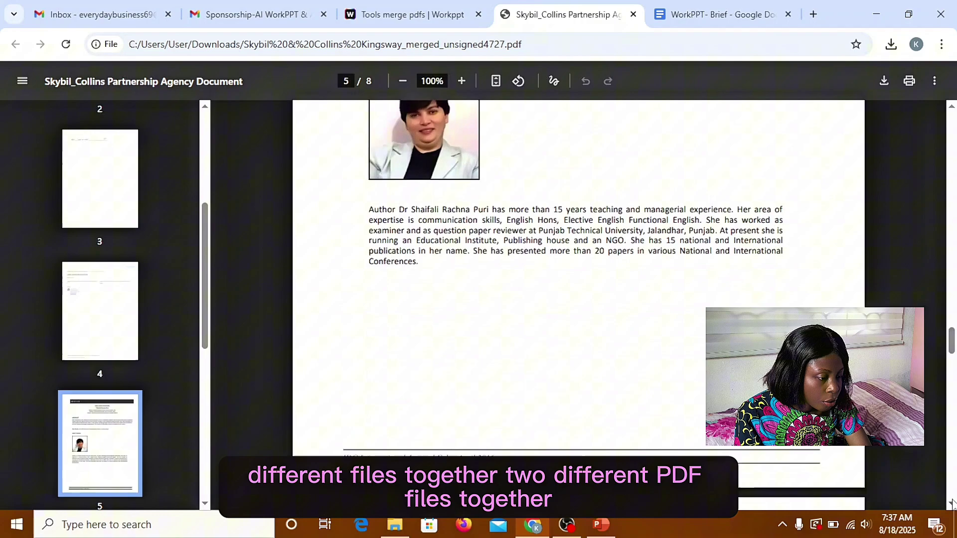
scroll(951, 504, down, 12)
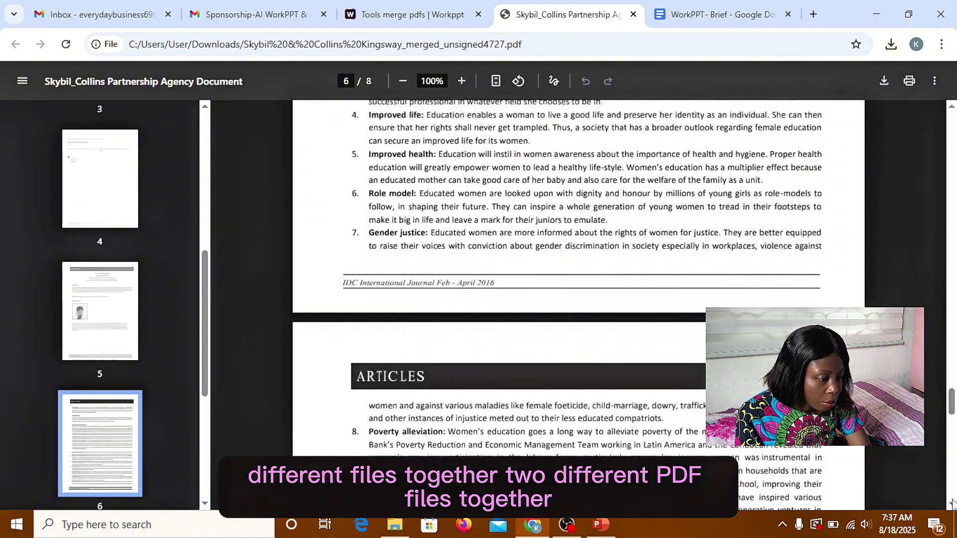
scroll(951, 504, down, 8)
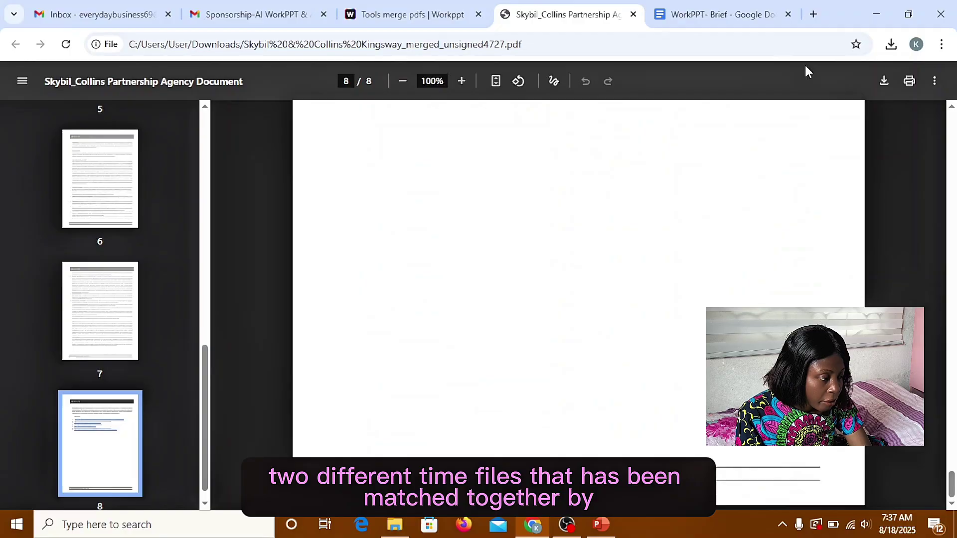
click(633, 14)
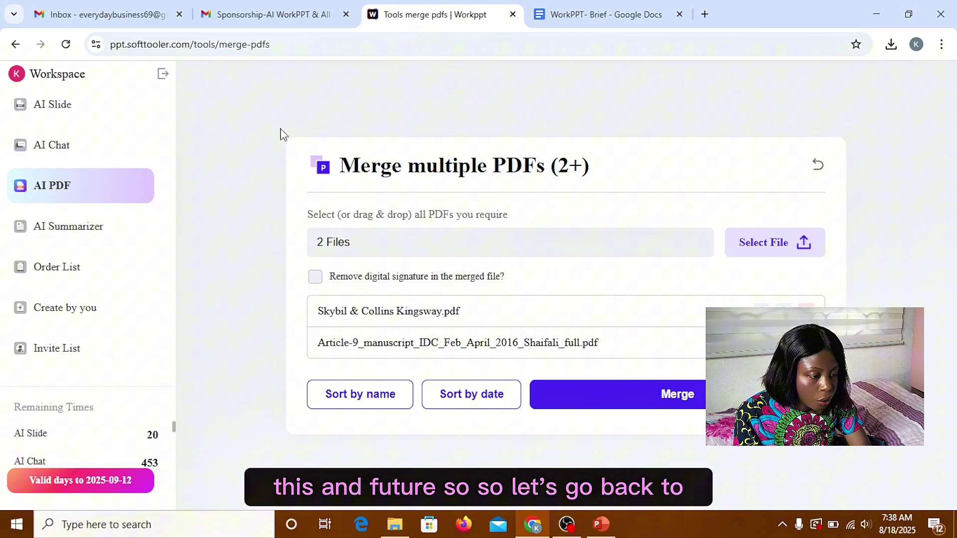
Upload the merged Skybil PDF from Downloads into the Split PDF tool.
click(15, 45)
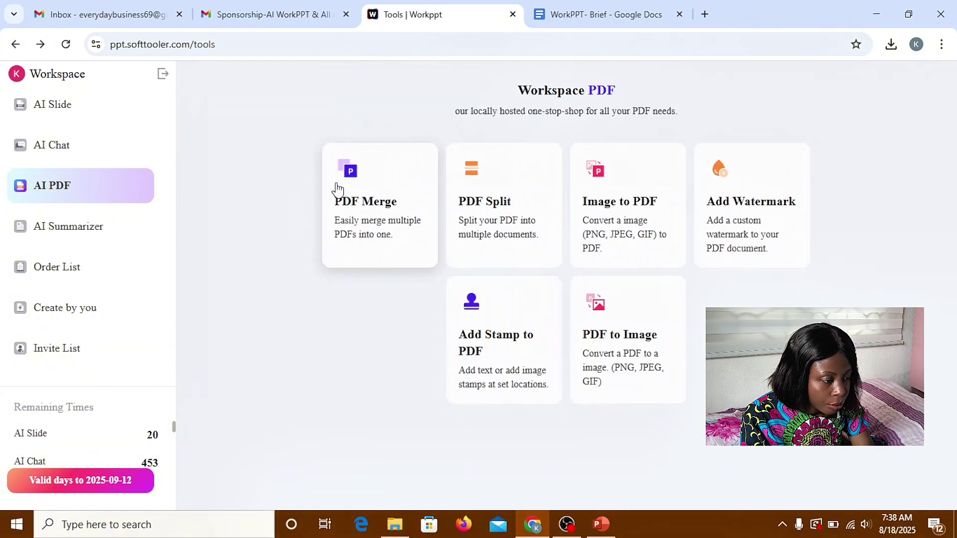
click(482, 214)
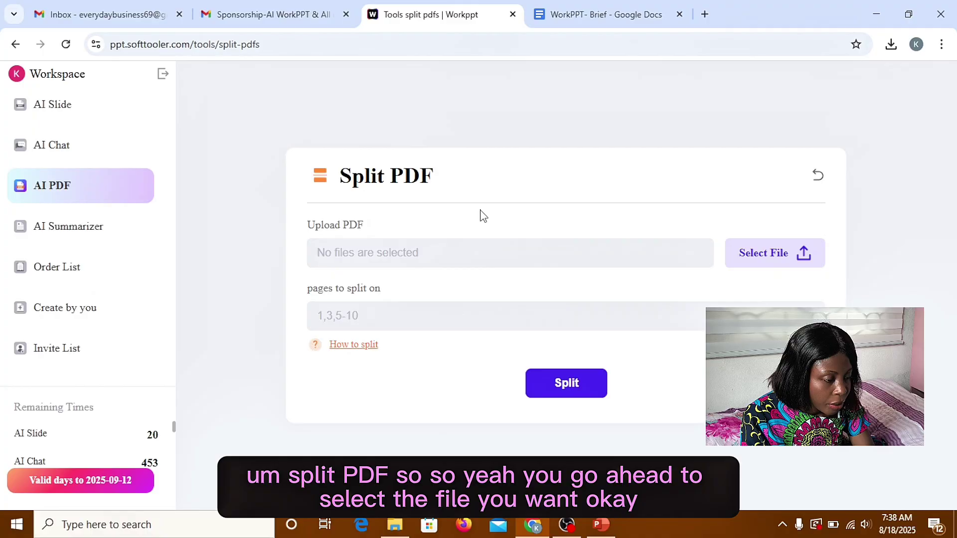
click(794, 253)
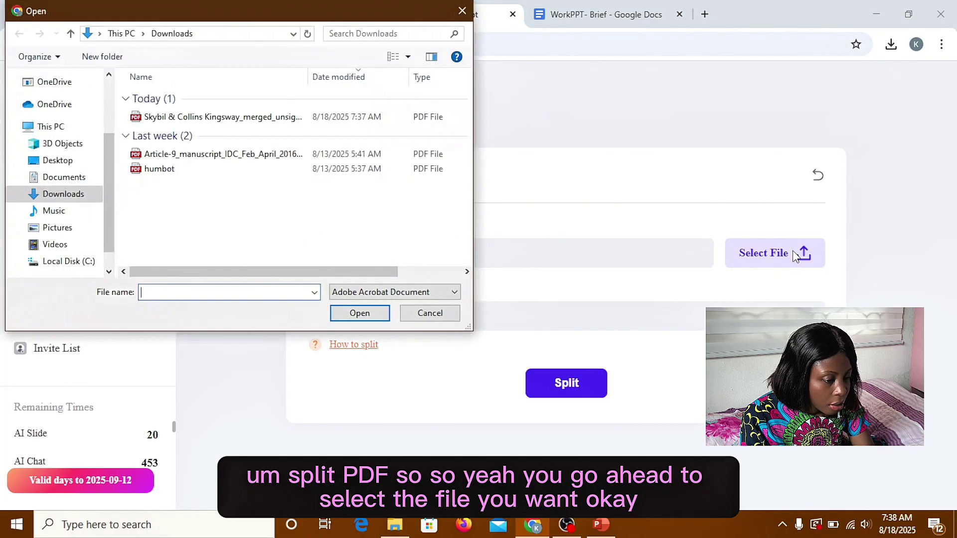
click(227, 119)
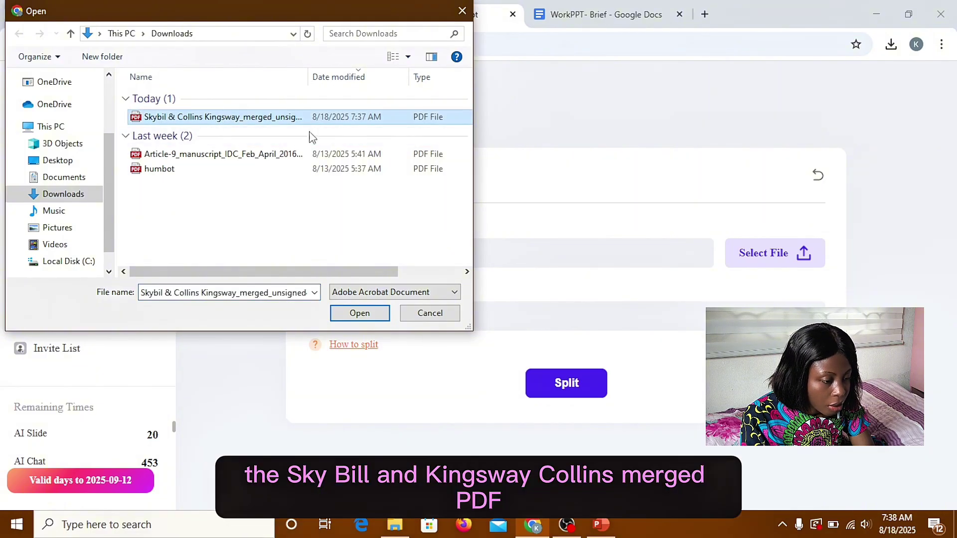
click(356, 314)
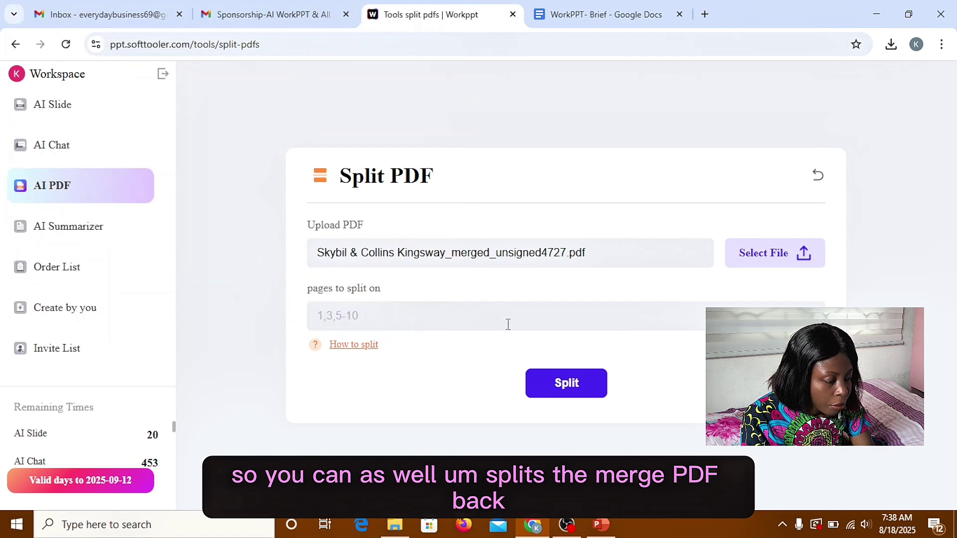
Split the PDF on pages 1-10, producing a 2.1 MB zip.
click(475, 319)
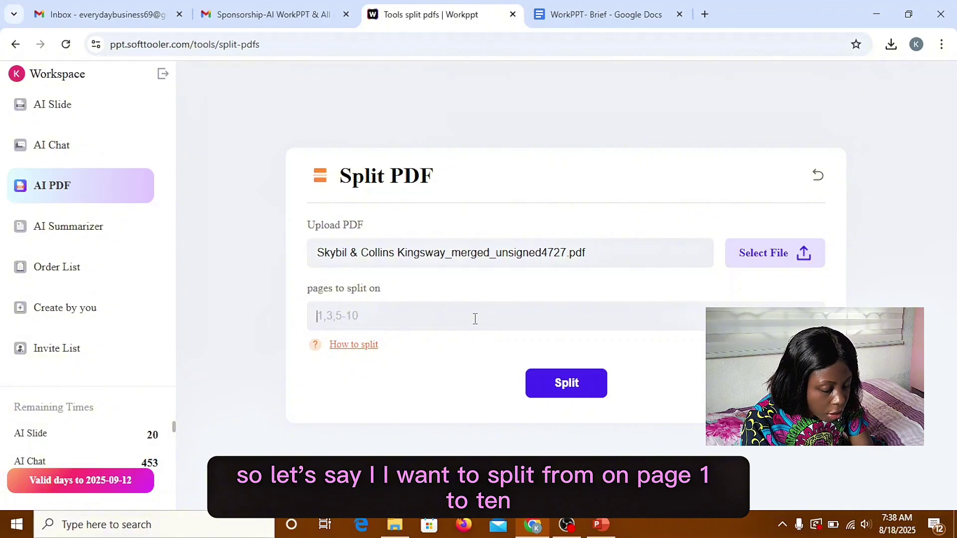
text(1-10)
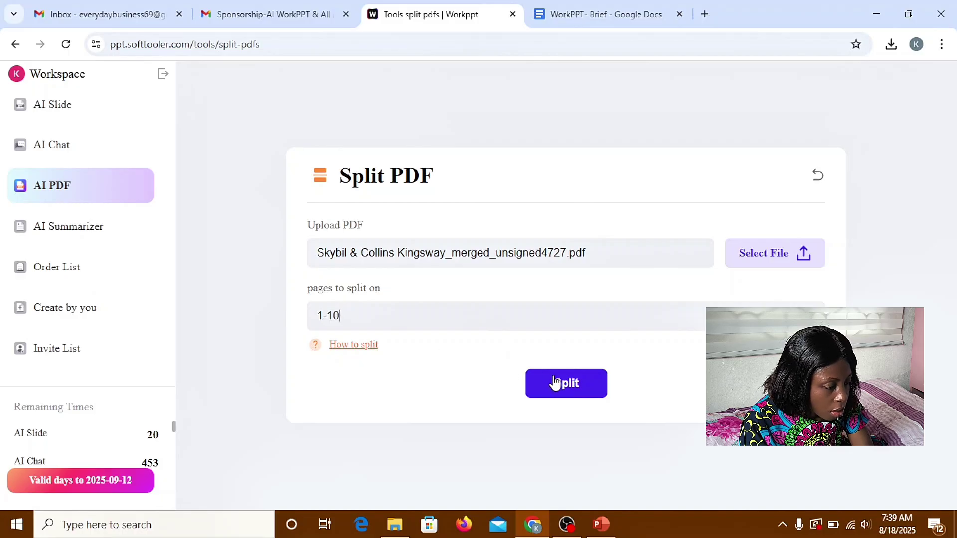
click(554, 382)
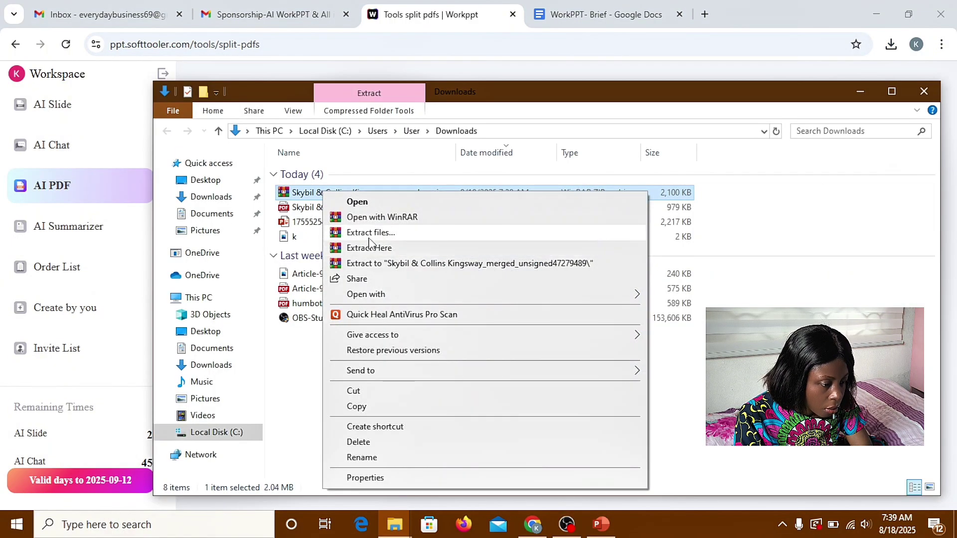
Extract the downloaded zip here, yielding eight separate PDFs in Downloads.
click(374, 248)
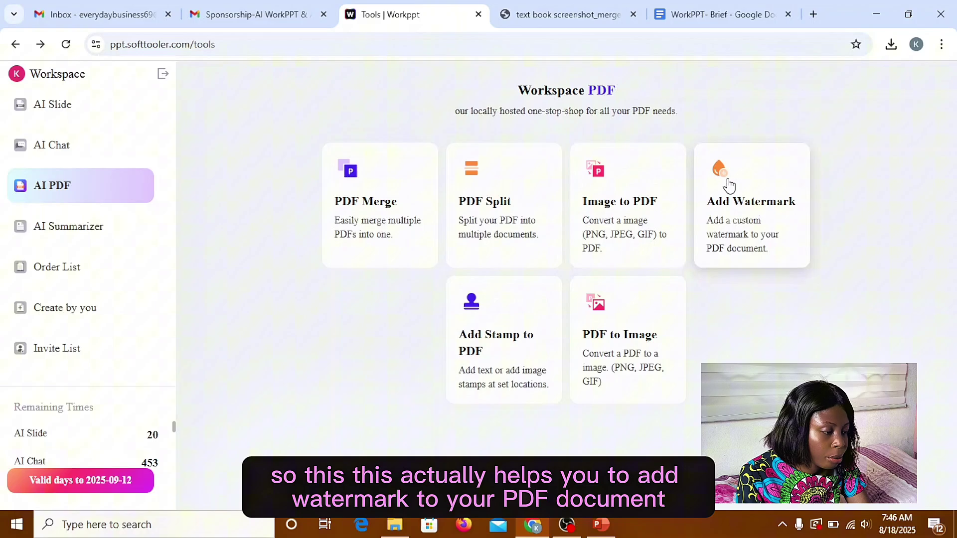
Apply a text watermark reading Kingsway, size 30, 45° rotation, to the selected PDF.
click(753, 195)
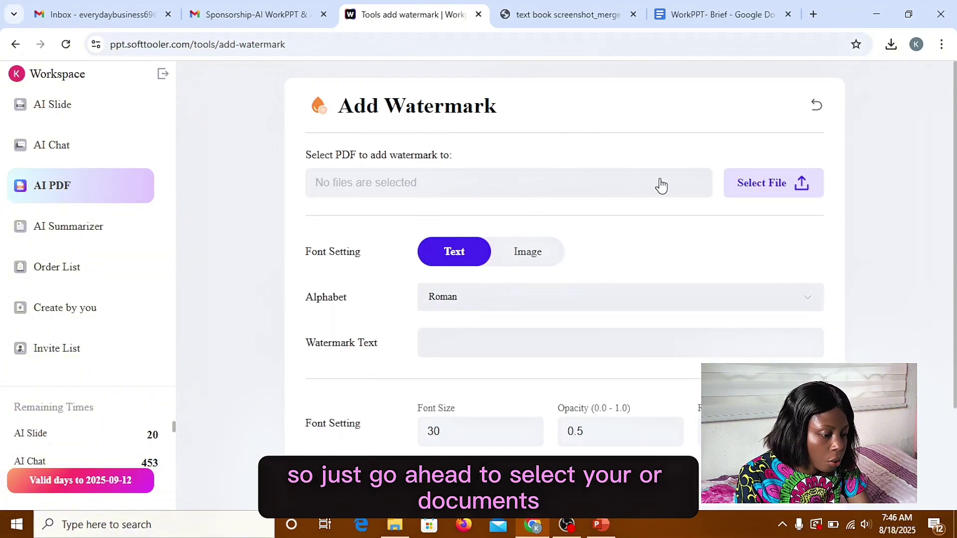
click(784, 186)
click(358, 312)
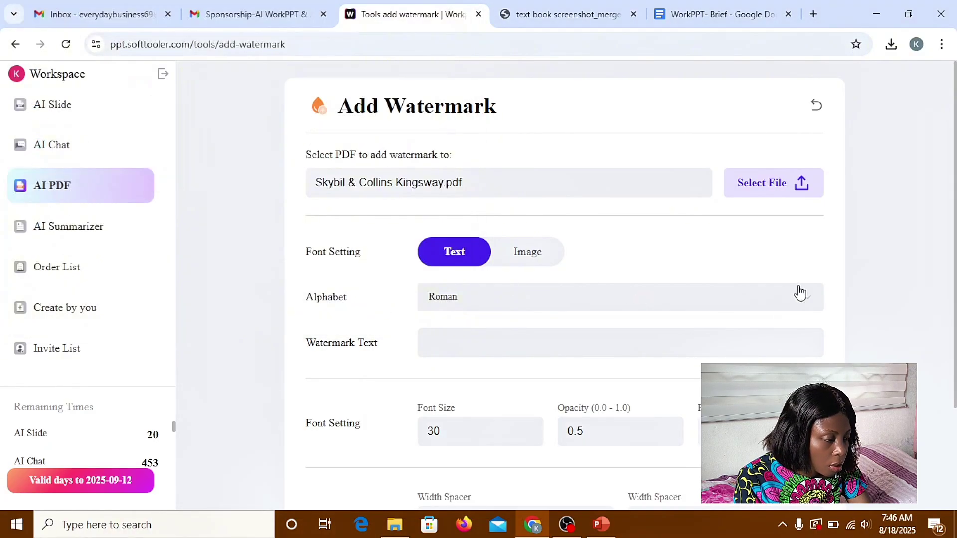
click(806, 302)
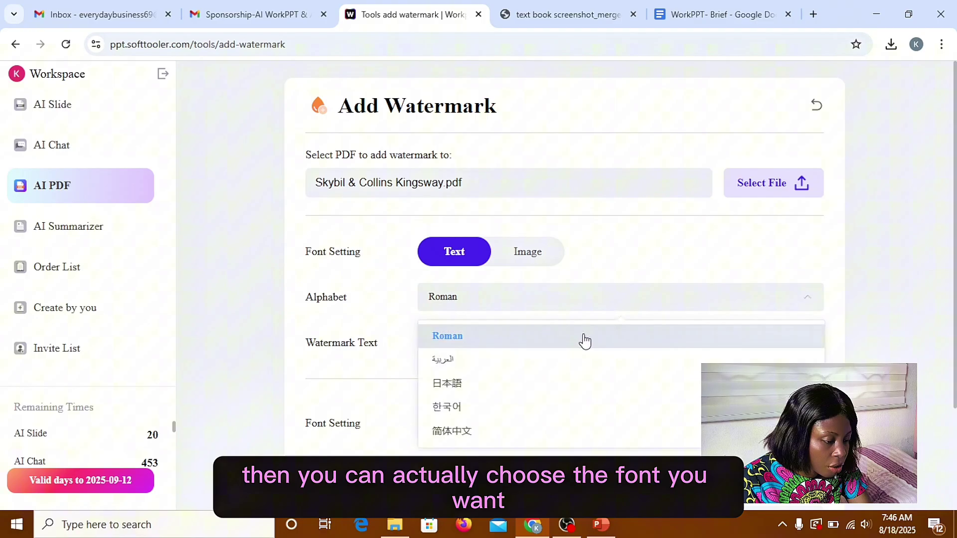
scroll(551, 313, down, 3)
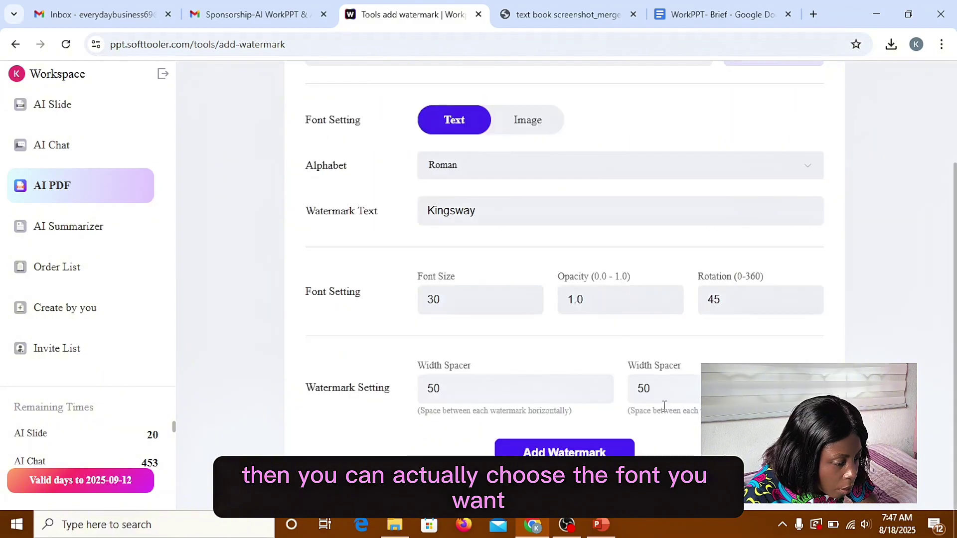
click(588, 455)
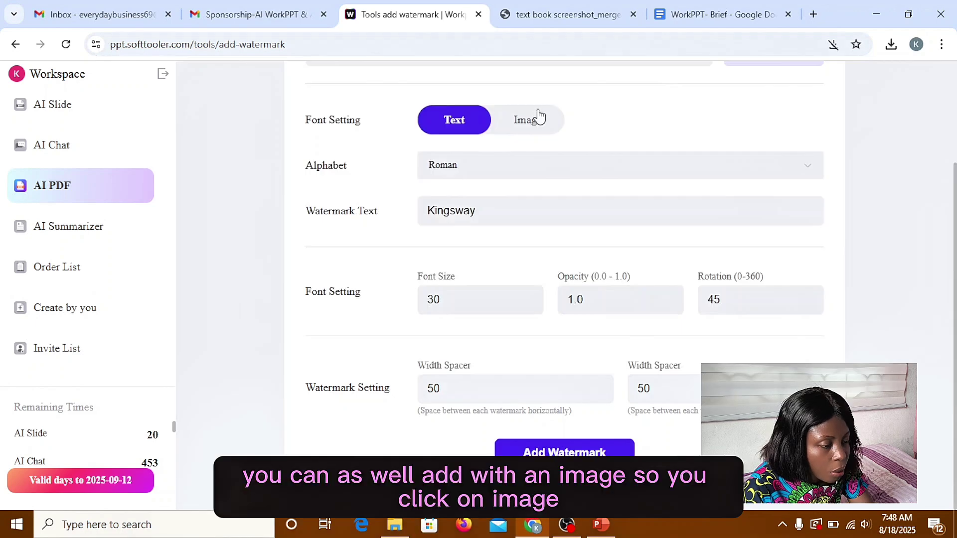
Watermark the PDF again using the k.png image from Downloads, then return to the tools list.
click(523, 131)
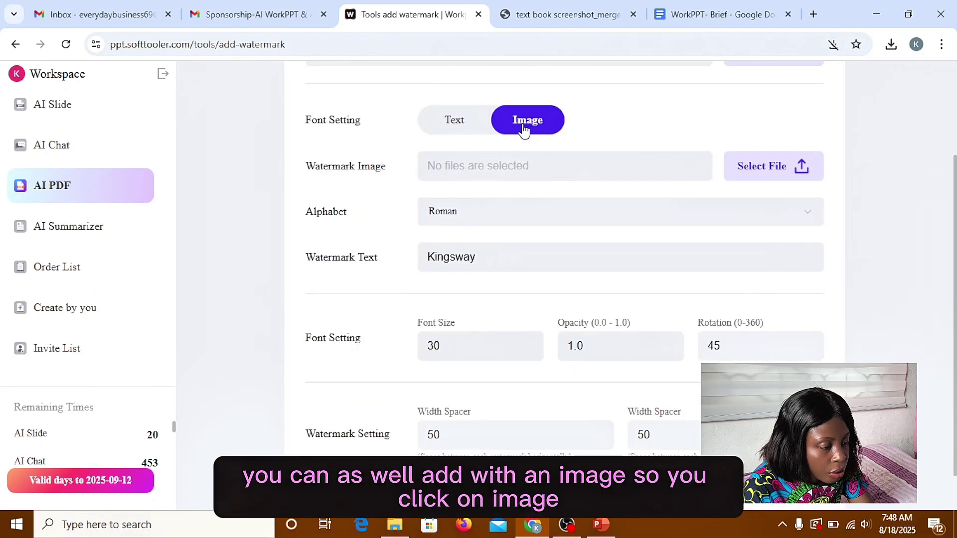
click(806, 172)
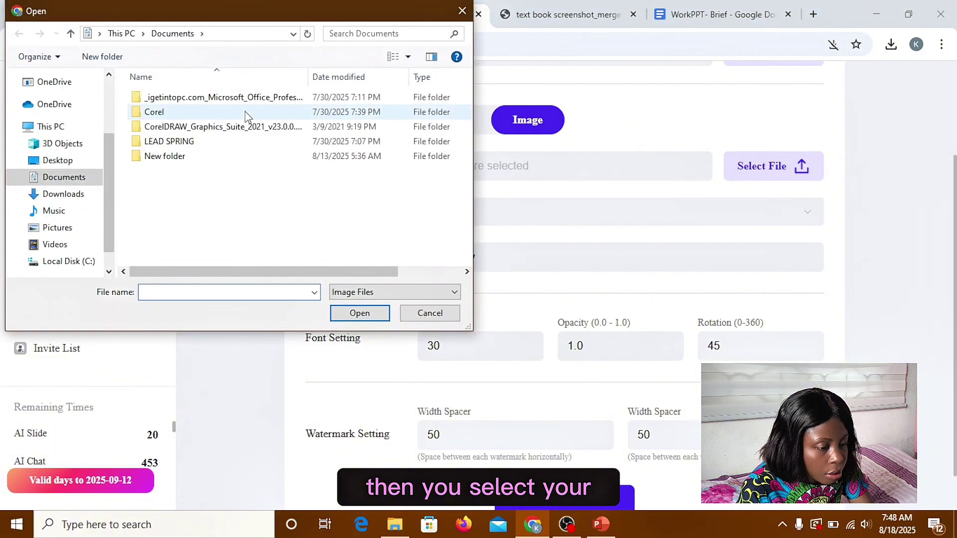
click(63, 195)
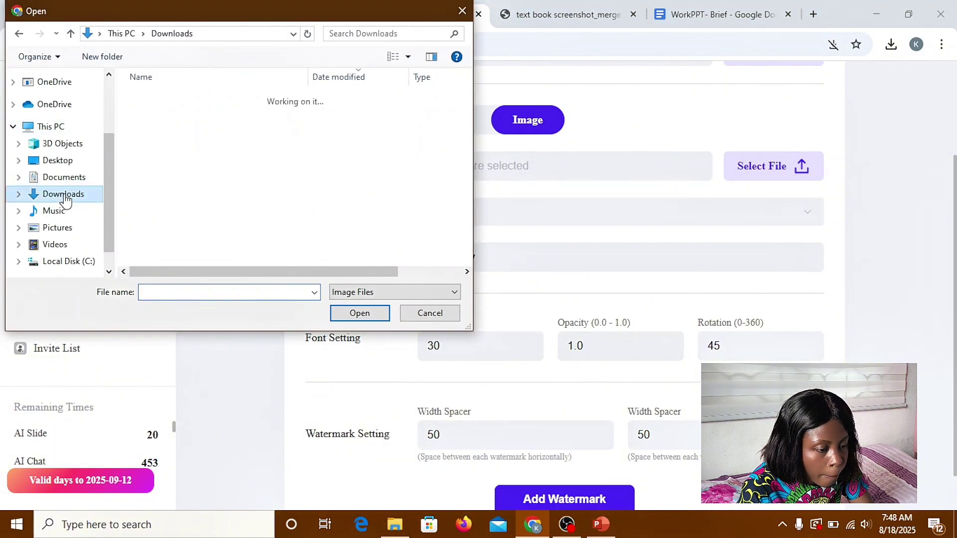
click(145, 132)
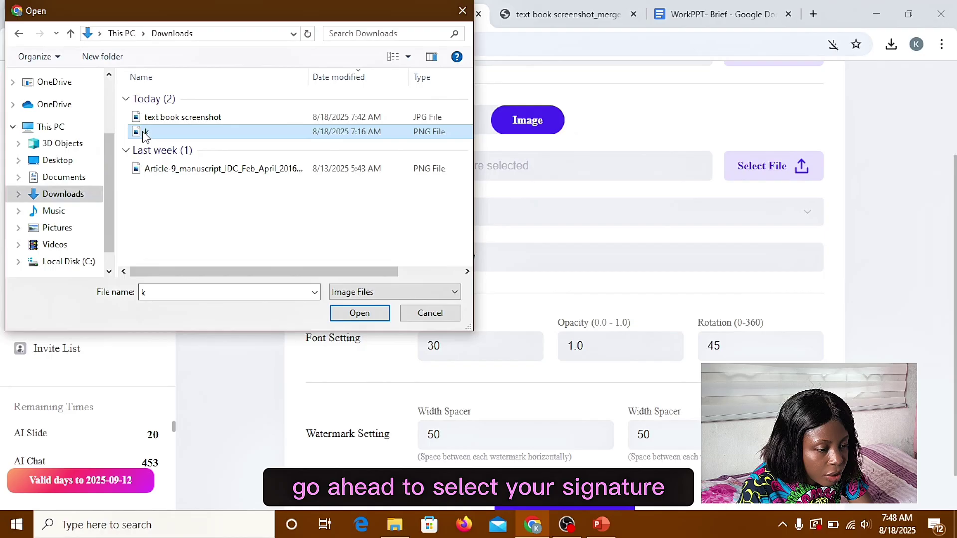
click(359, 314)
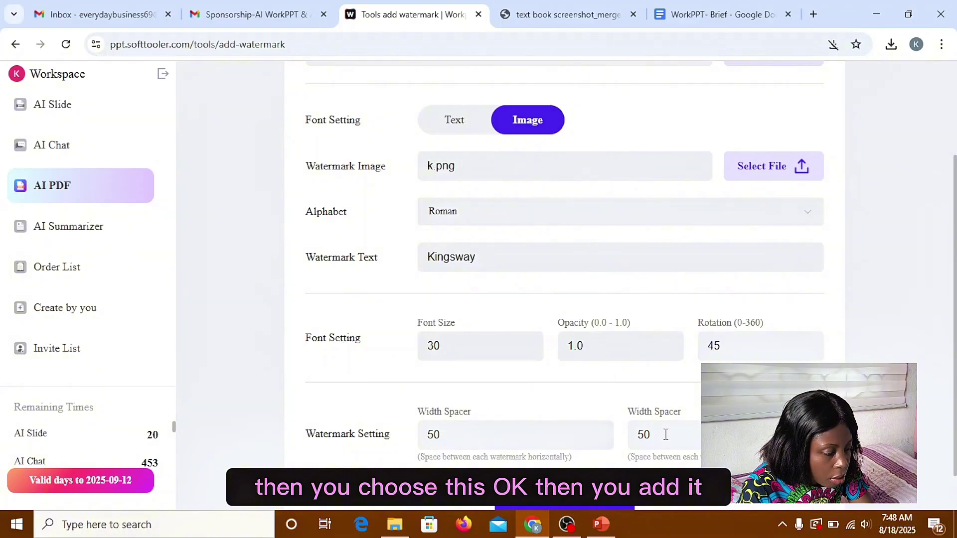
click(545, 506)
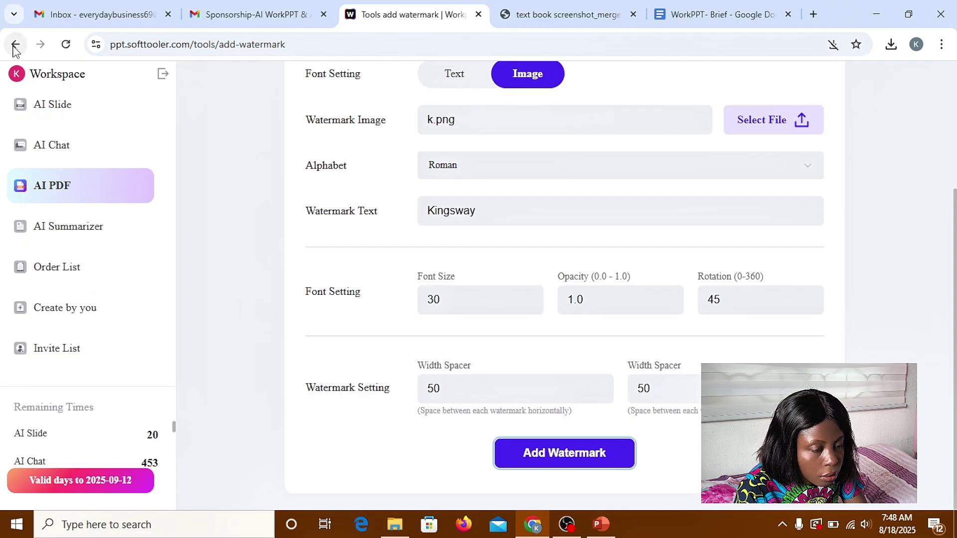
click(16, 44)
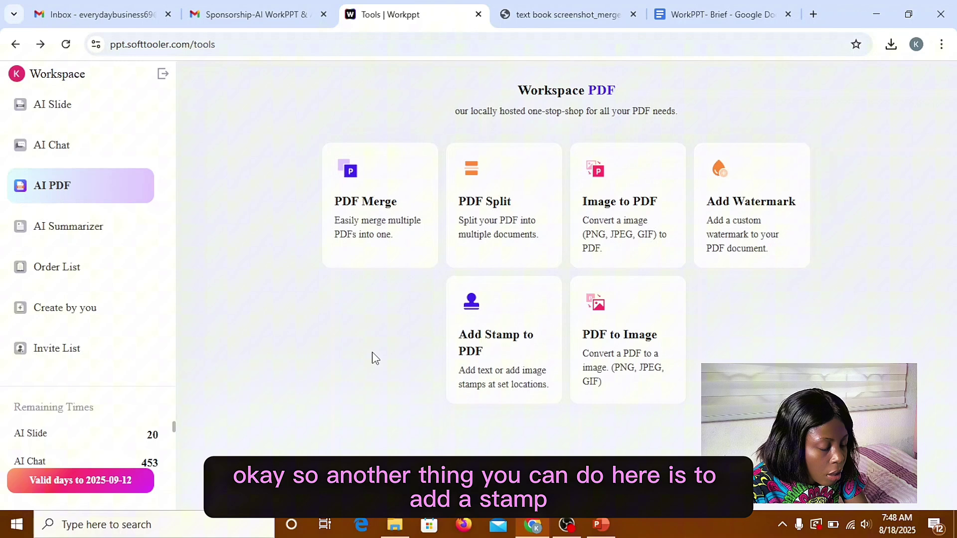
Submit an Add Stamp to PDF run with the k.png image stamp and go back.
click(499, 347)
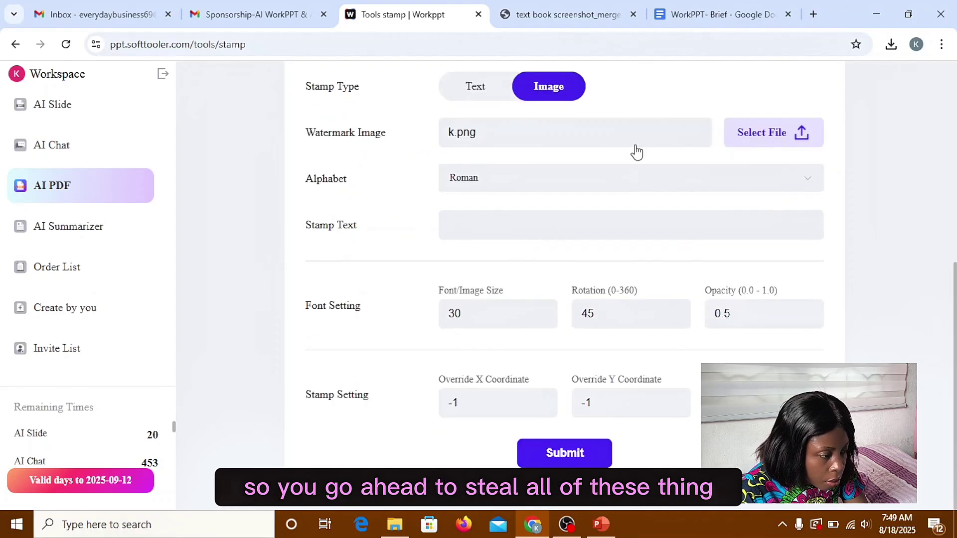
click(556, 464)
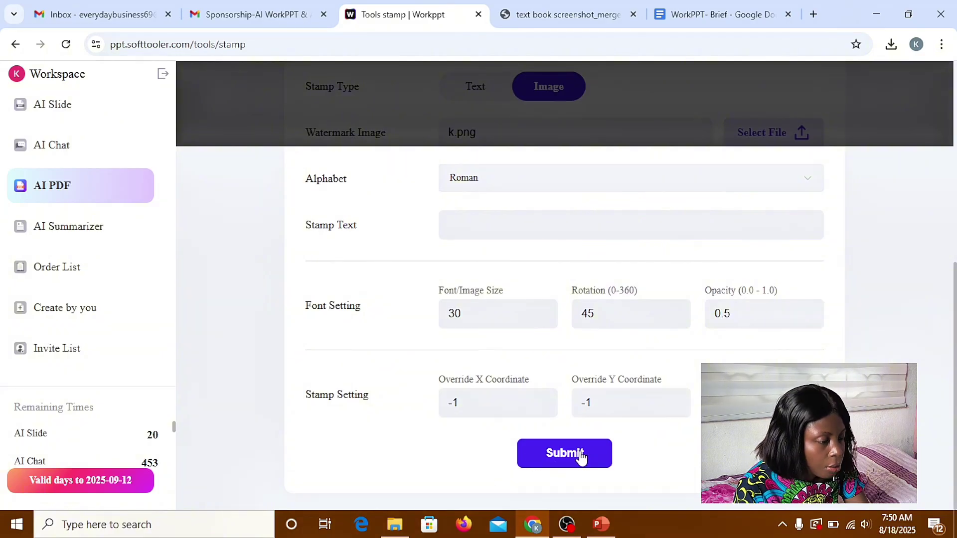
key(alt+Left)
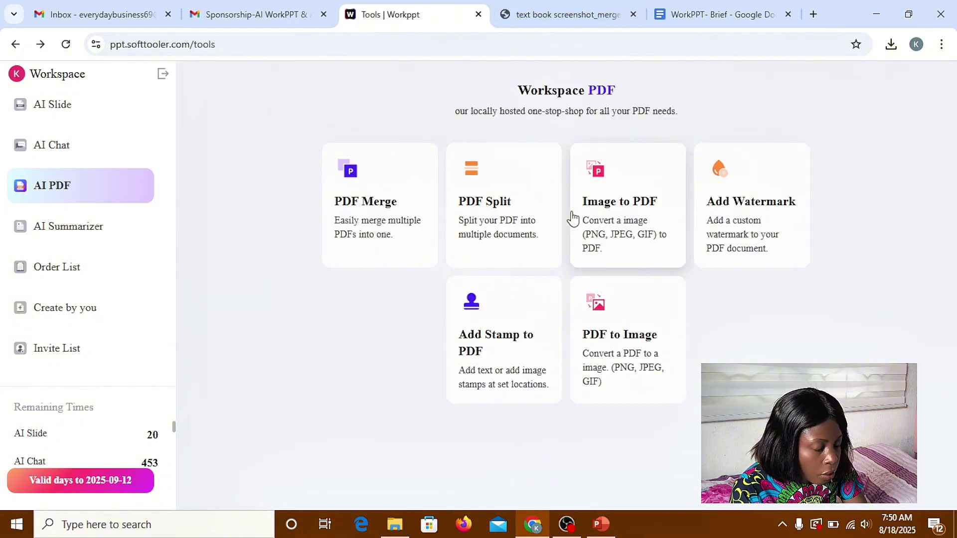
Load Skybil & Collins Kingsway.pdf from Documents into the PDF to Image converter.
click(627, 329)
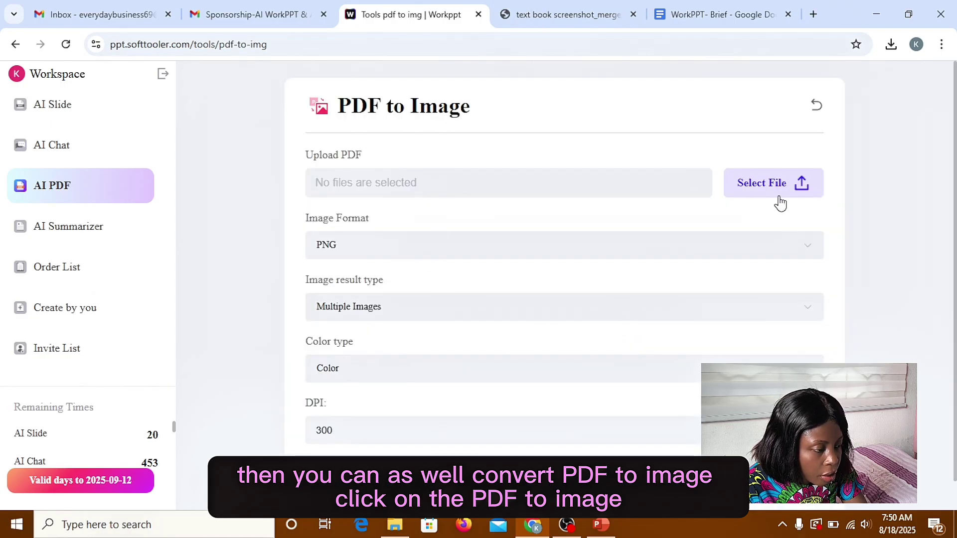
click(804, 183)
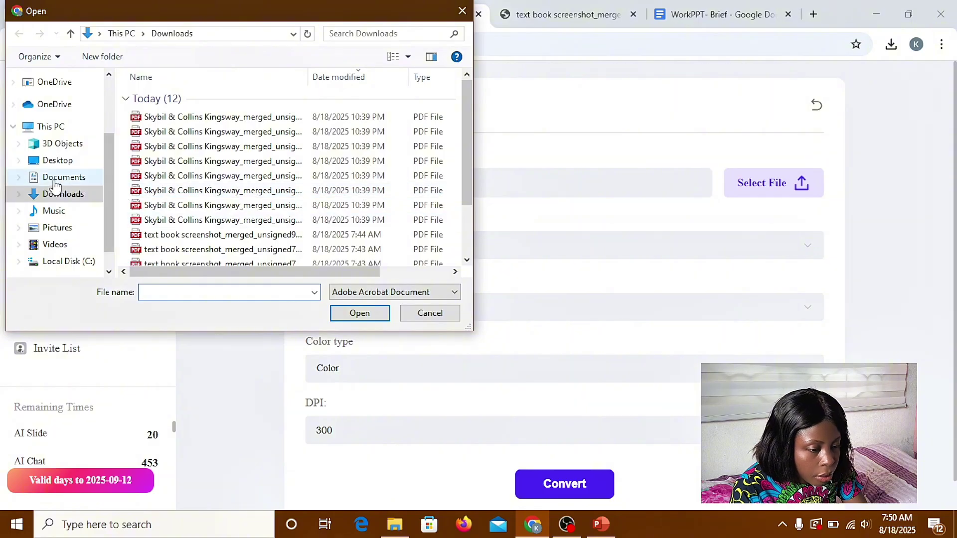
click(53, 181)
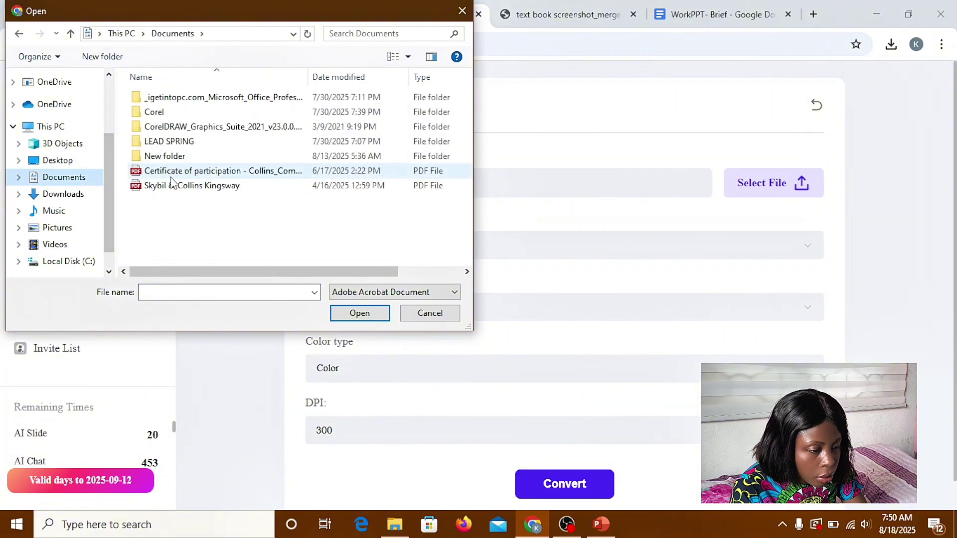
click(171, 177)
click(173, 188)
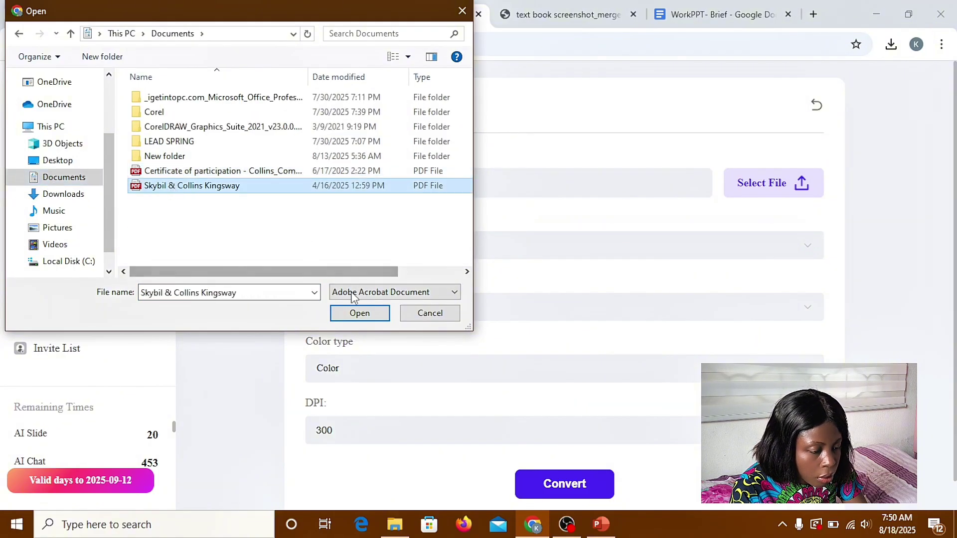
click(360, 314)
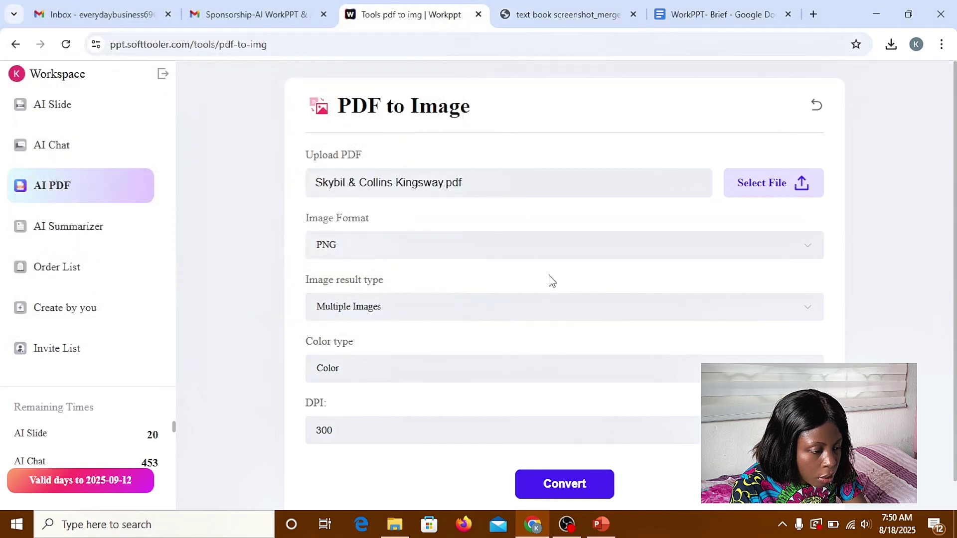
Convert it to one Single Big Image, a 300-DPI colour PNG downloaded at 1,110 KB.
click(807, 248)
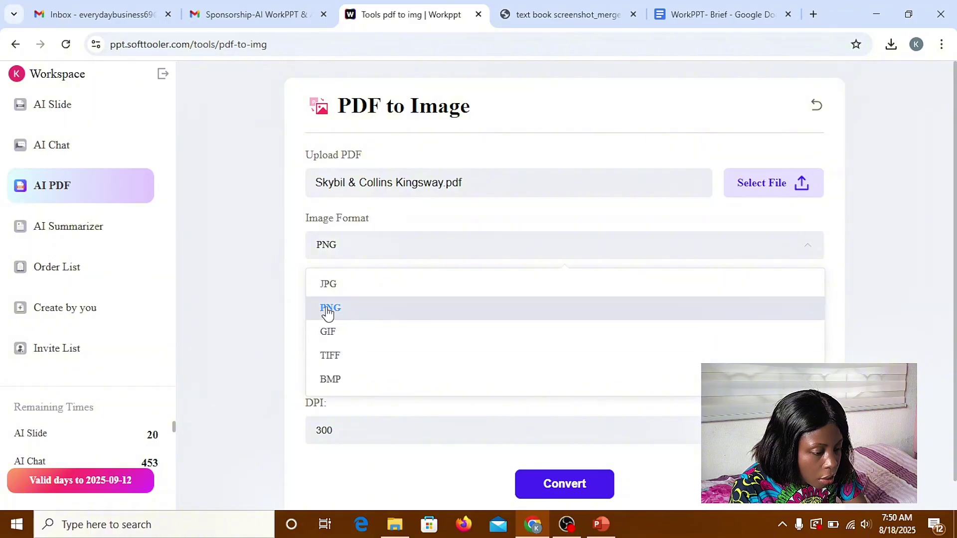
click(327, 285)
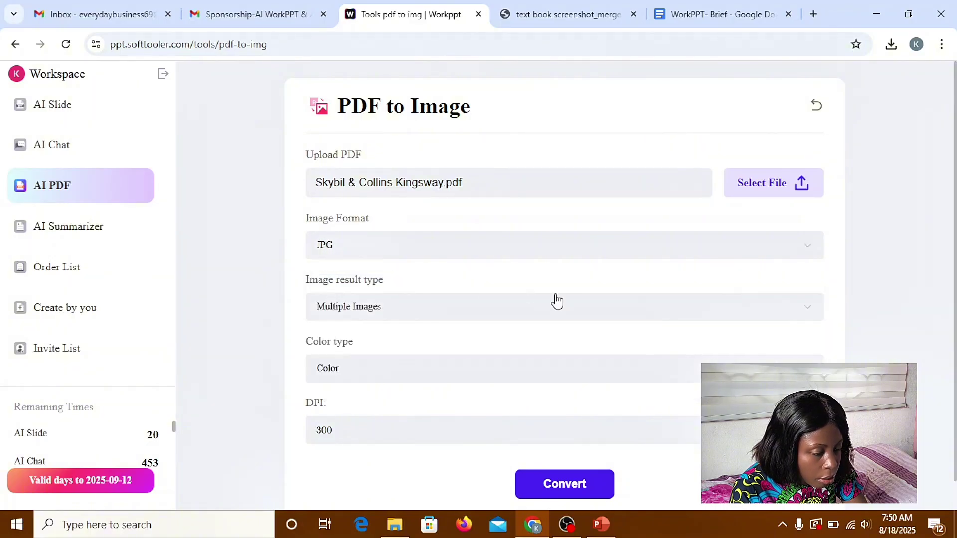
click(809, 314)
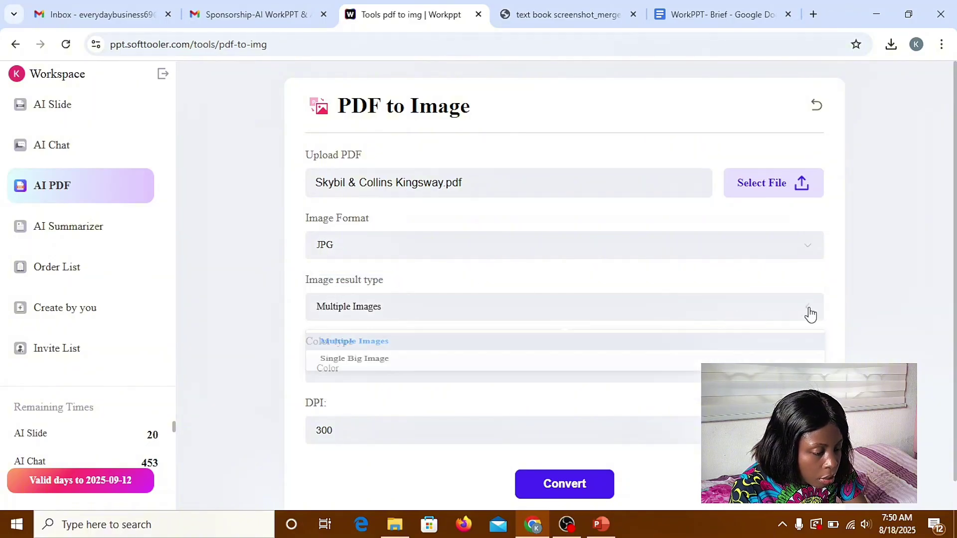
click(420, 372)
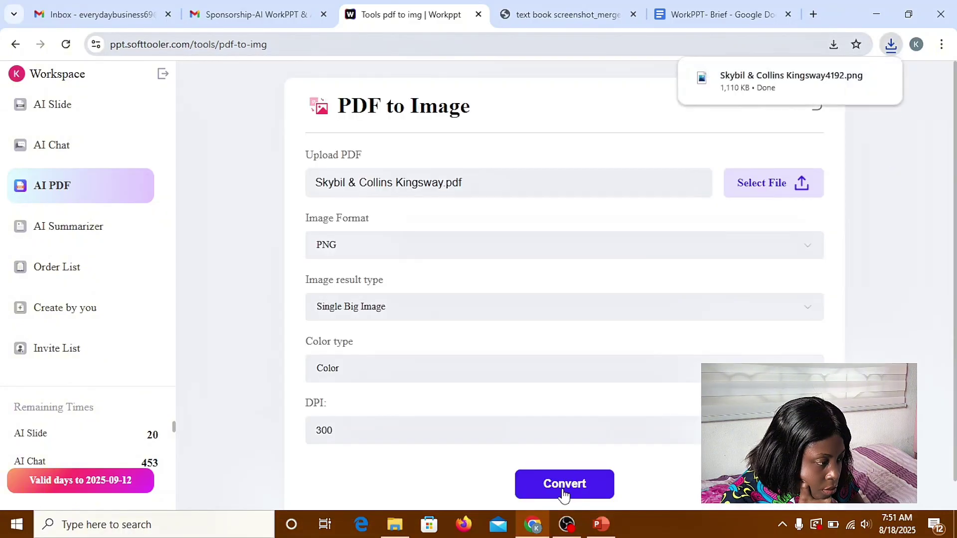
click(890, 45)
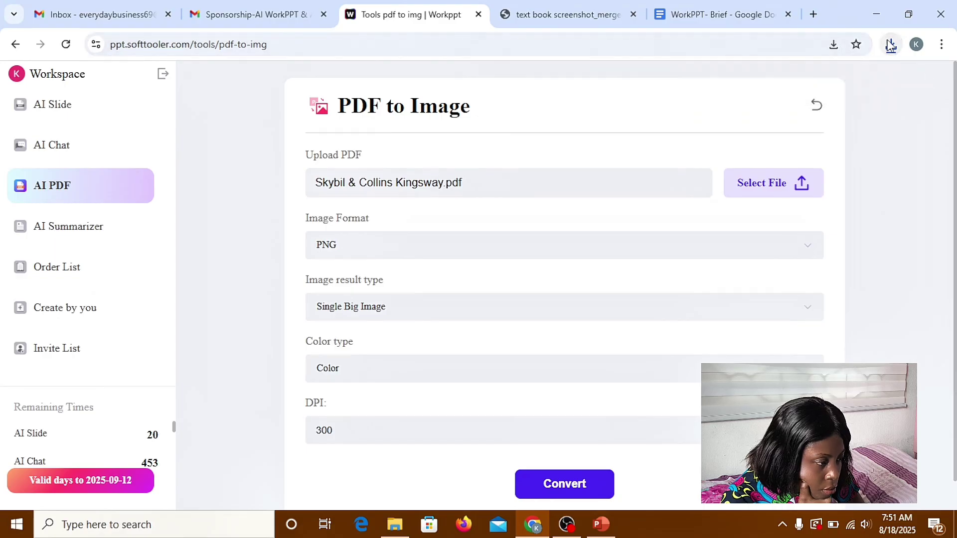
Reveal the converted contract PNG in Downloads, then close Photos and the Downloads window.
click(892, 49)
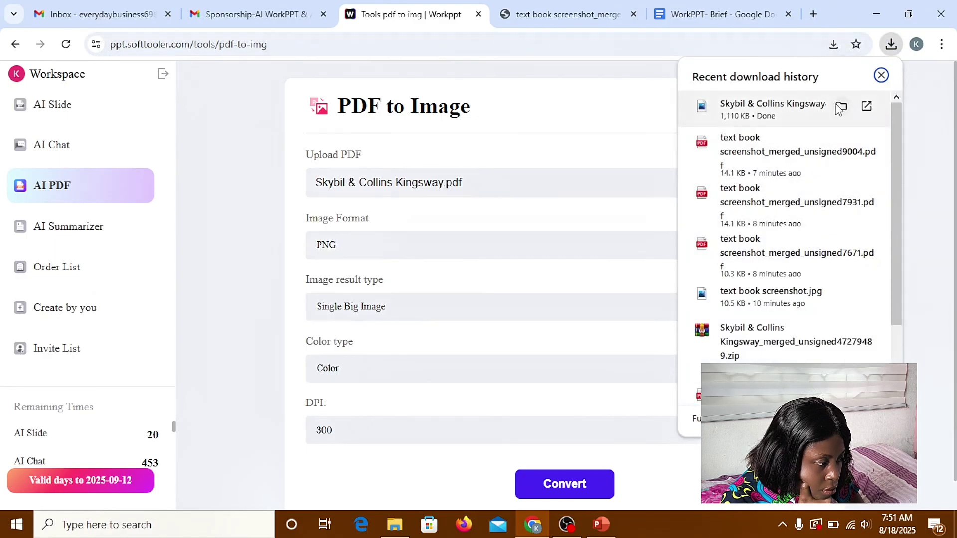
click(841, 108)
click(518, 480)
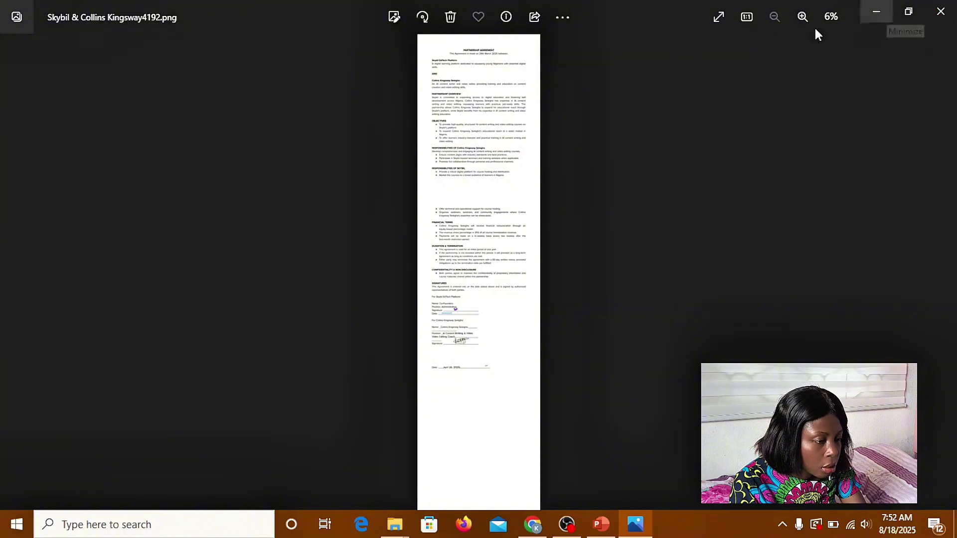
click(930, 11)
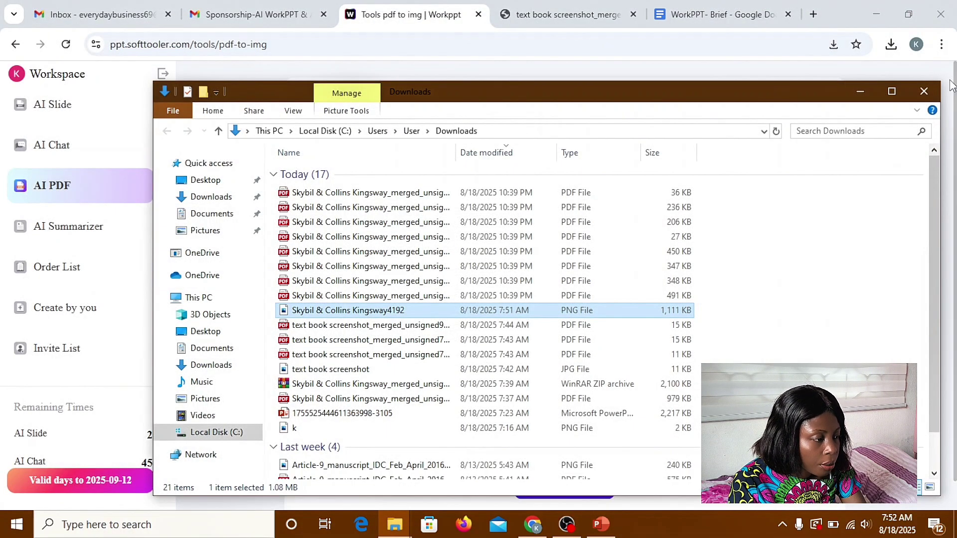
click(922, 95)
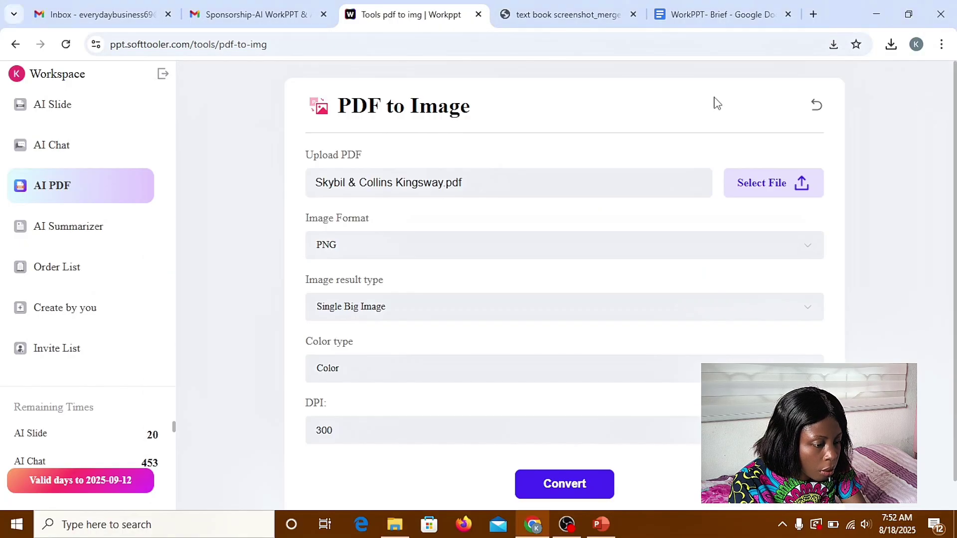
Convert Skybil & Collins Kingsway4192.png from Downloads into a PDF with Image to PDF.
click(15, 44)
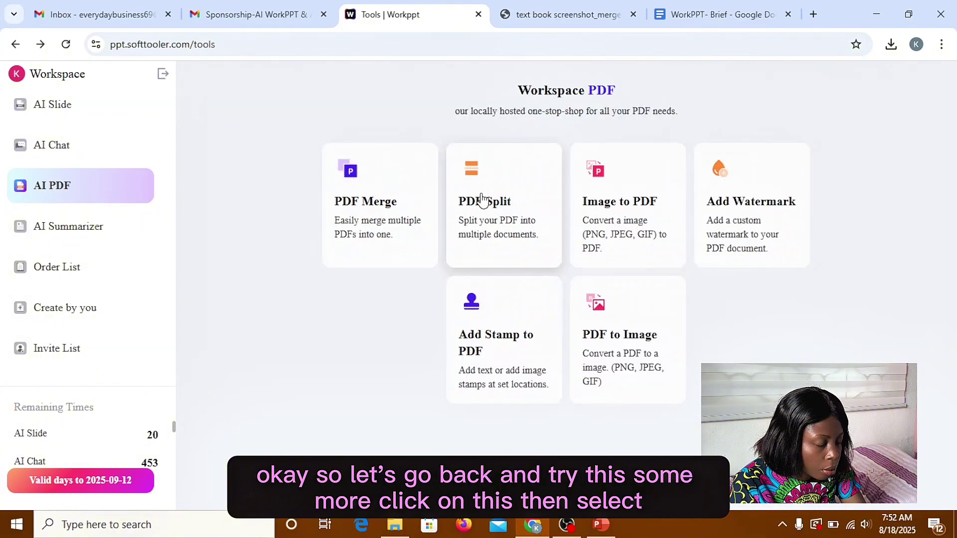
click(612, 210)
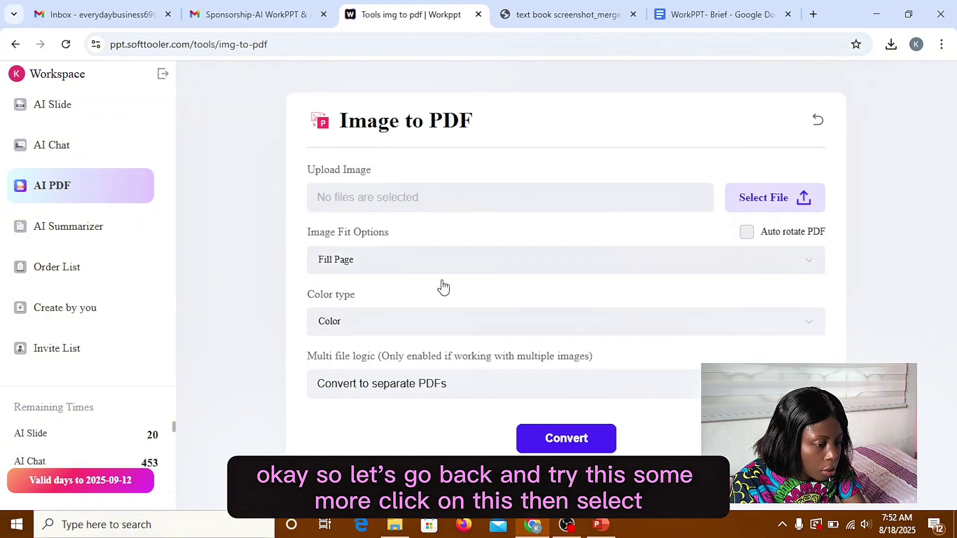
click(777, 197)
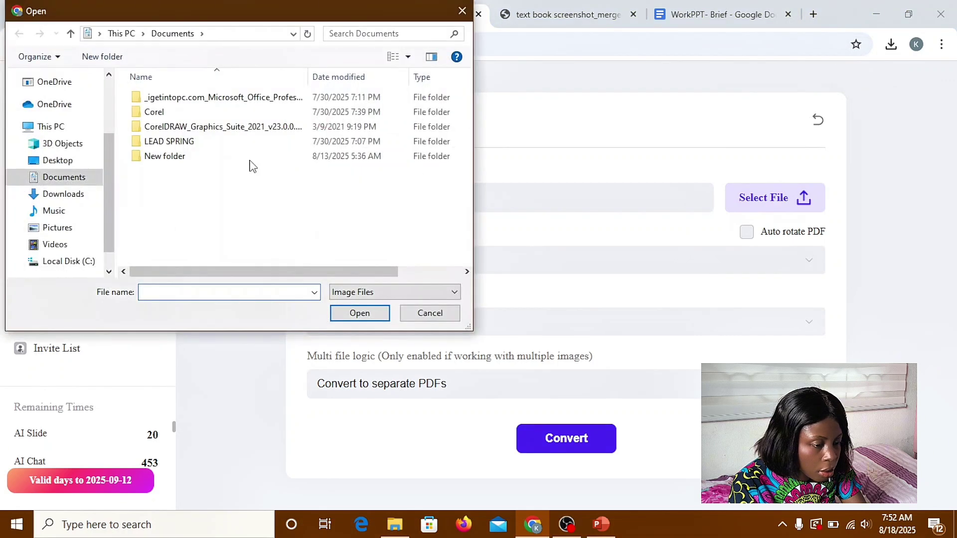
click(52, 193)
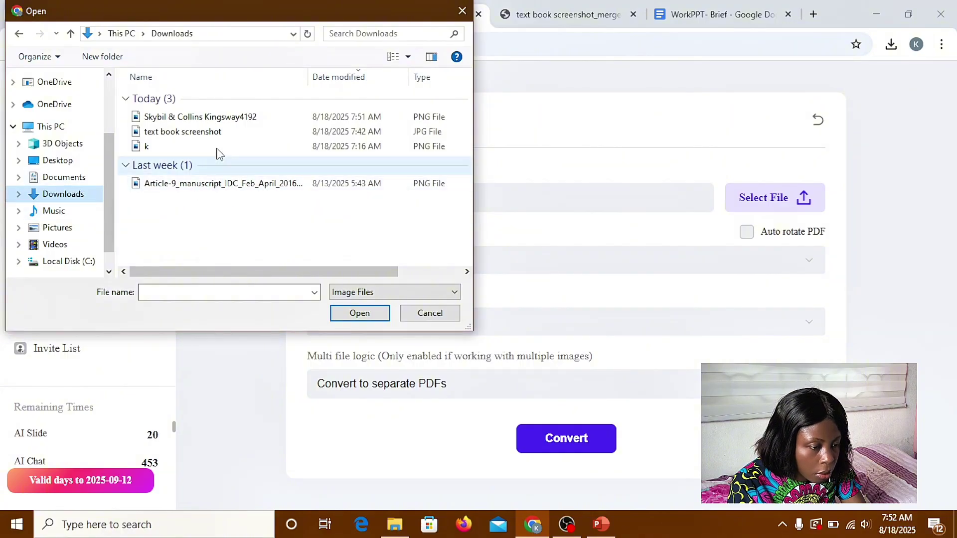
click(222, 116)
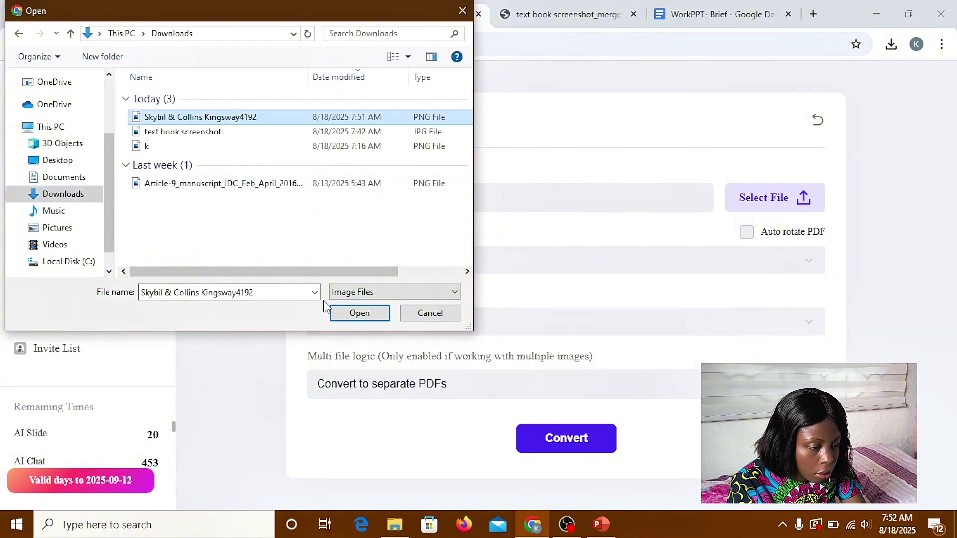
click(359, 313)
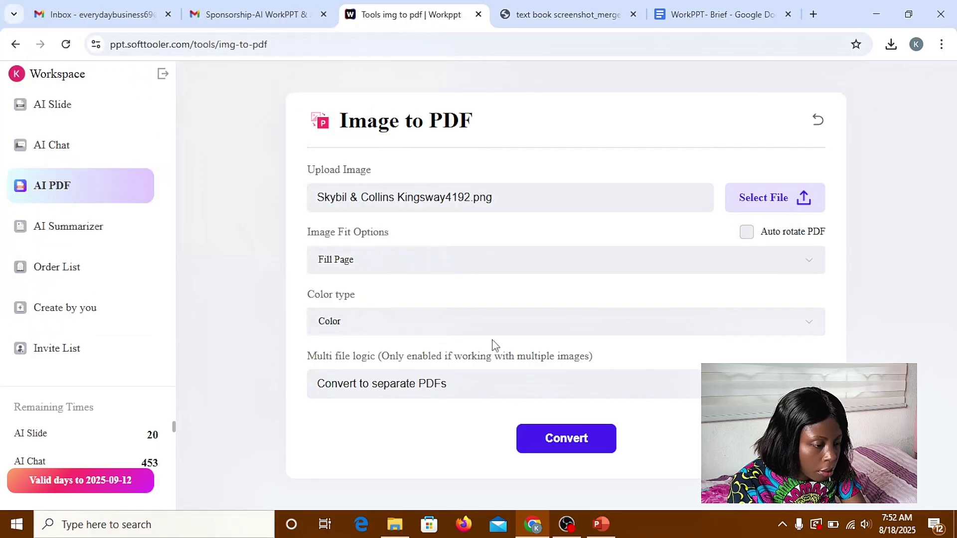
click(565, 447)
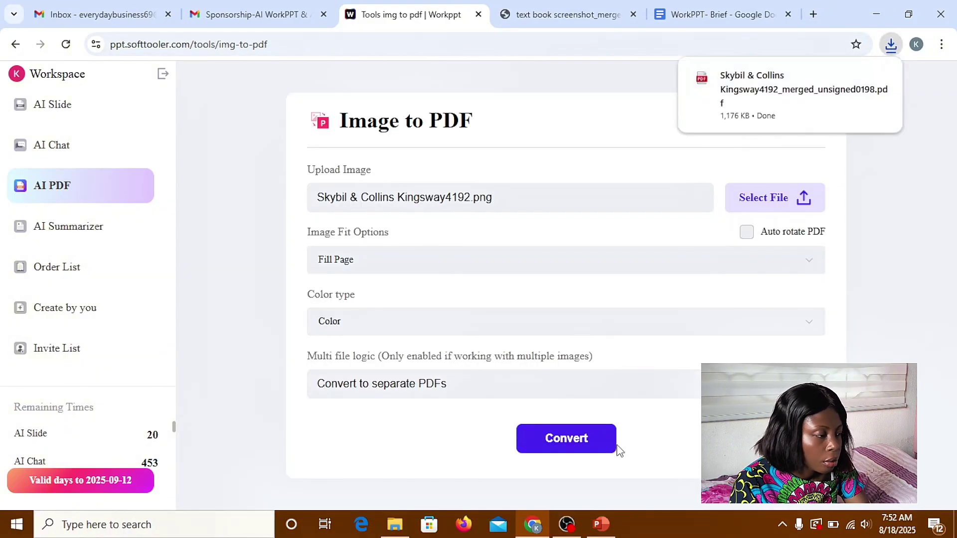
Open the newly converted PDF from Downloads in Firefox, declining the default-browser prompt and tip.
click(857, 76)
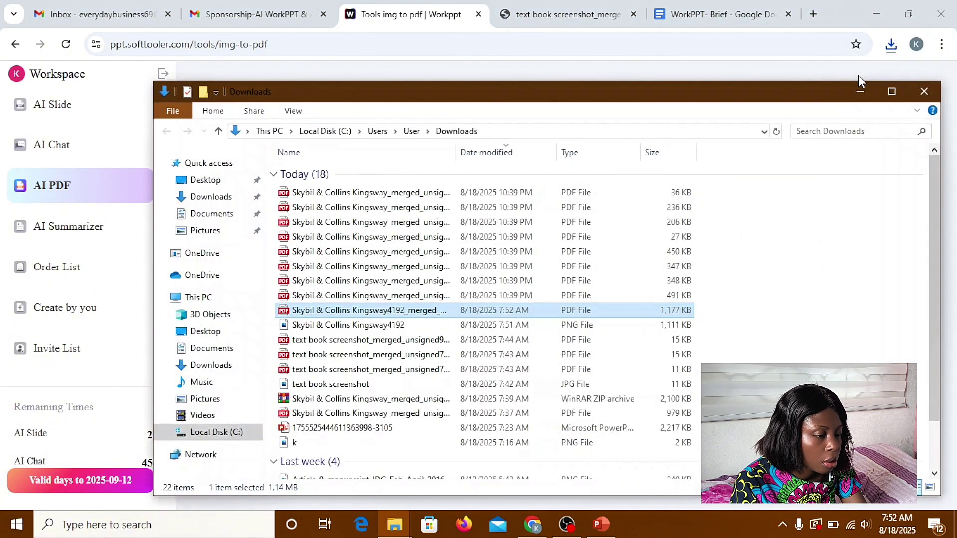
click(385, 299)
double_click(387, 311)
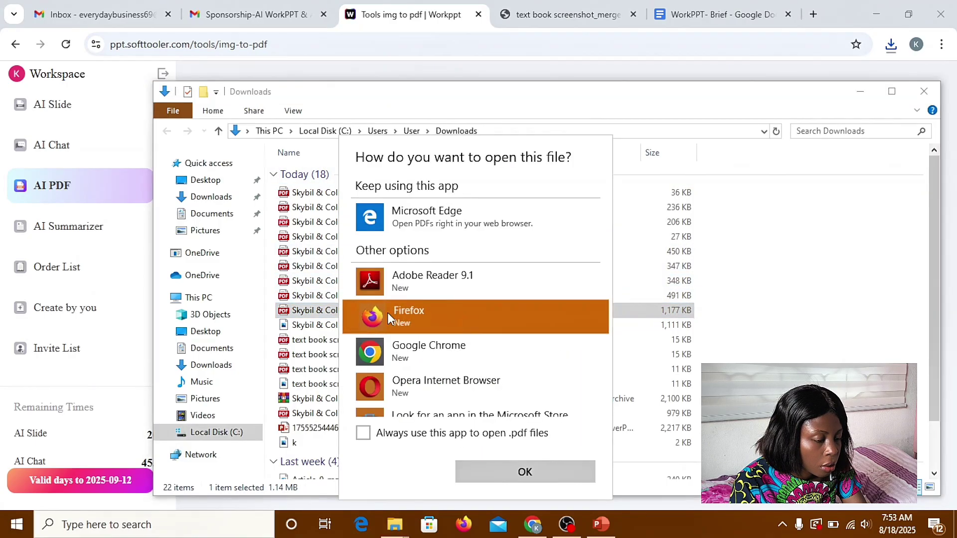
double_click(388, 312)
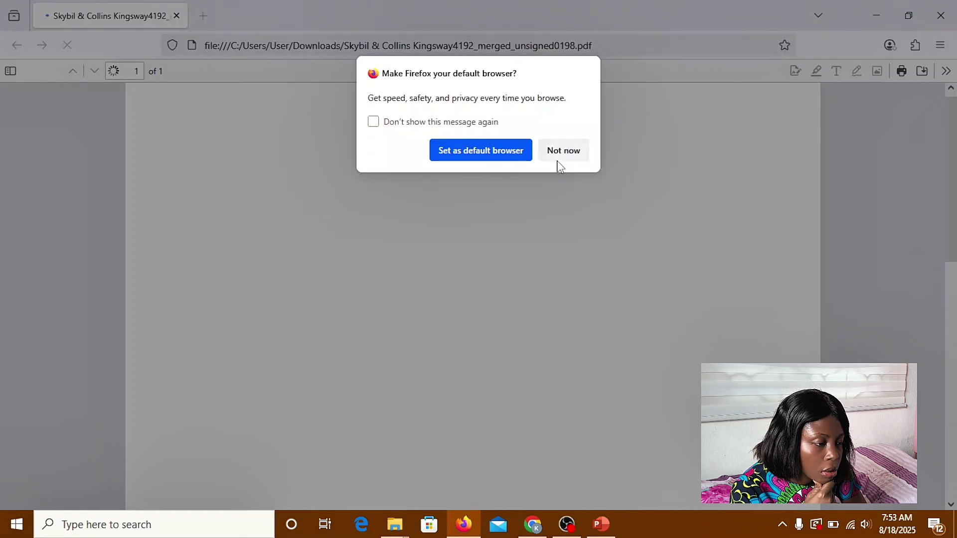
click(564, 151)
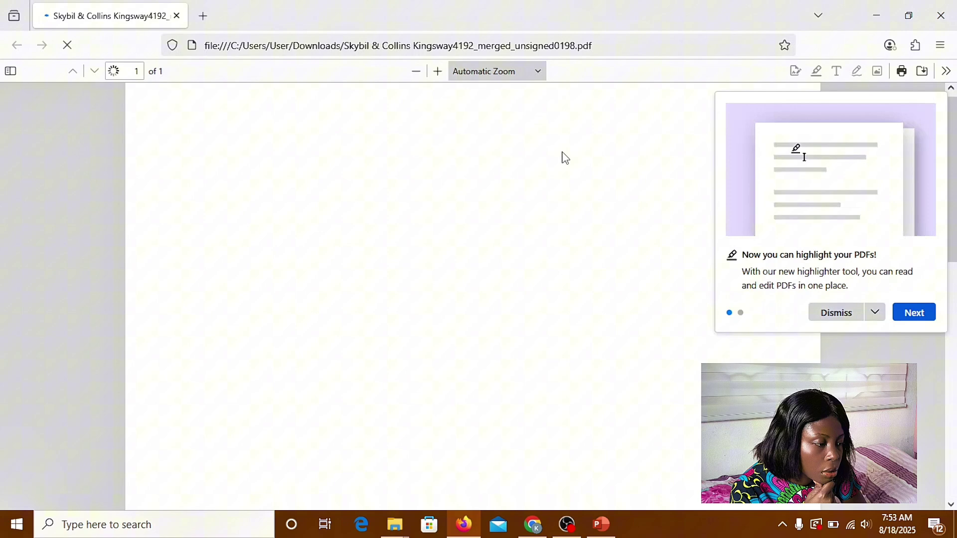
click(826, 313)
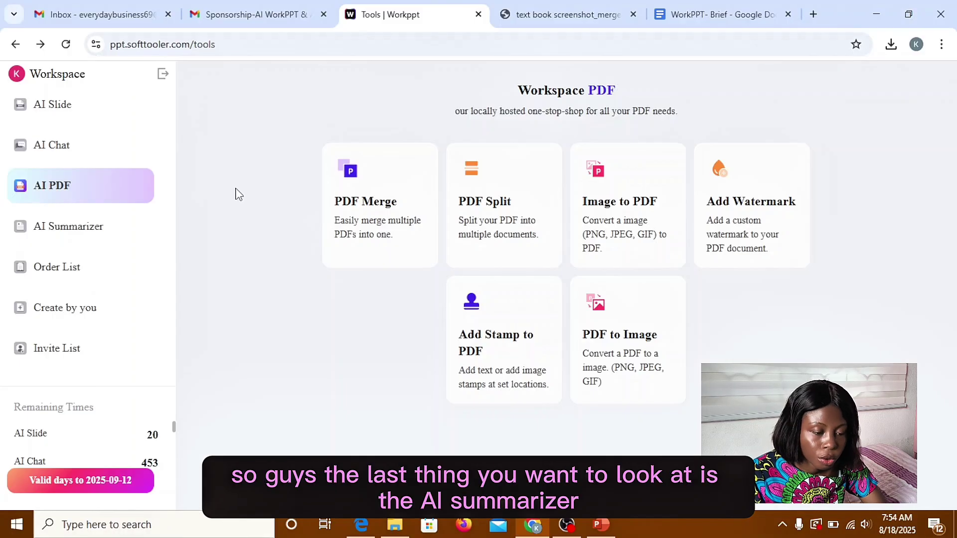
Upload the Skybil & Collins Kingsway PDF from Documents to the AI Summarizer.
click(72, 228)
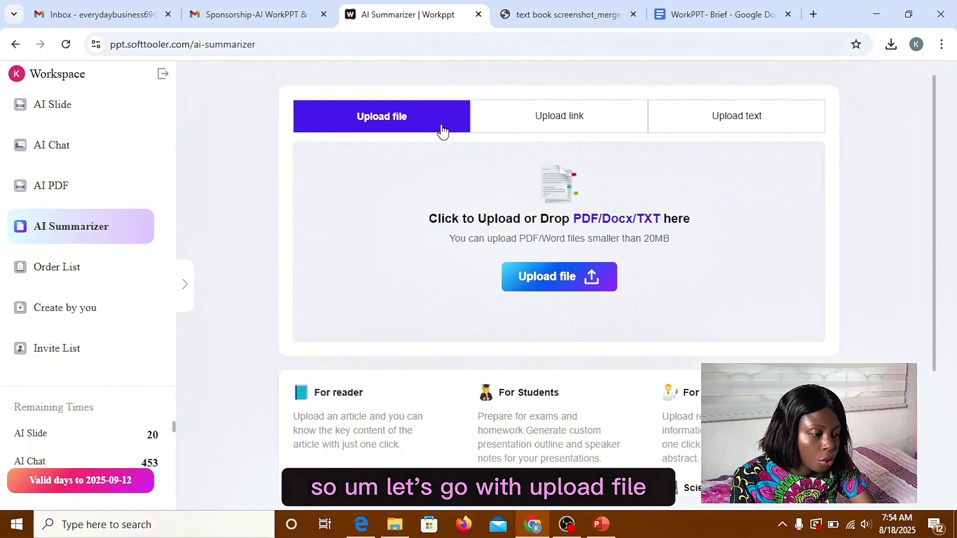
click(538, 277)
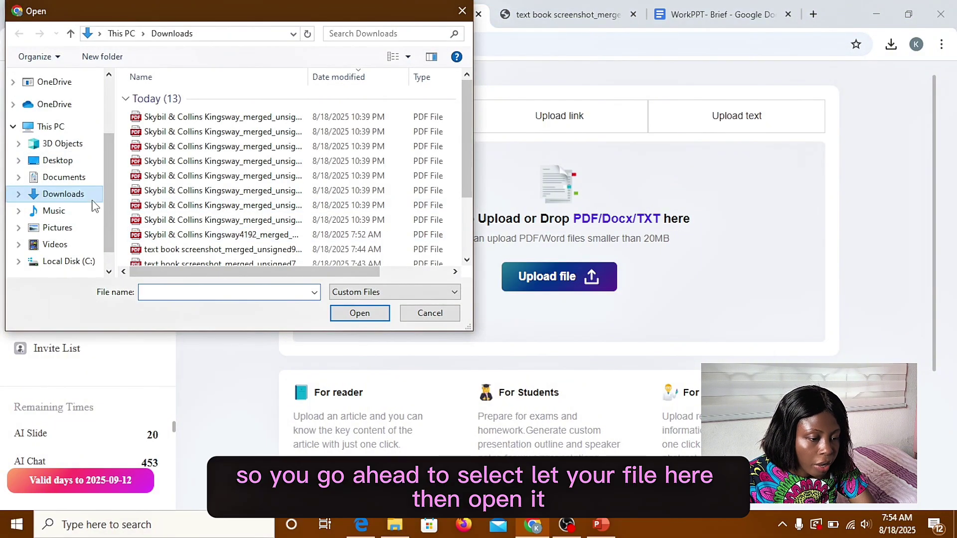
click(64, 178)
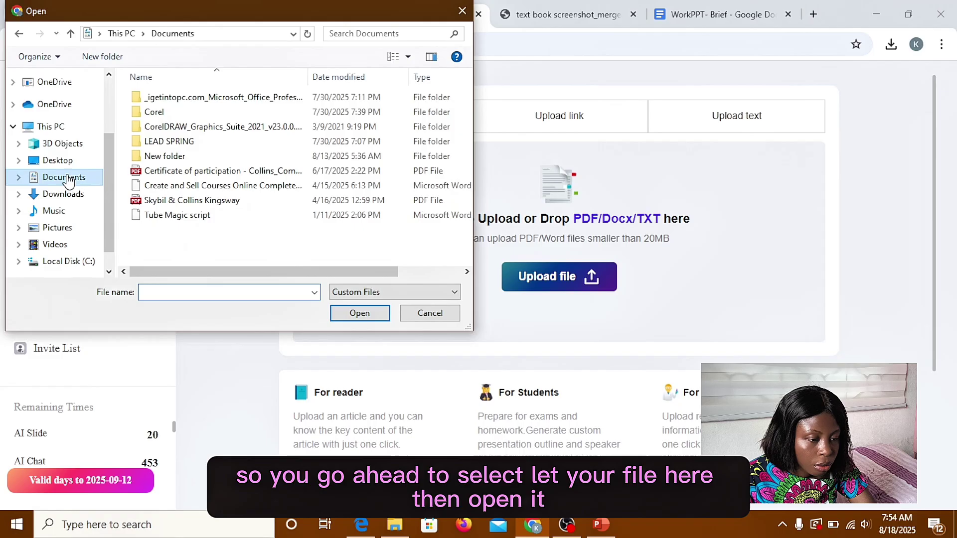
click(179, 201)
click(357, 313)
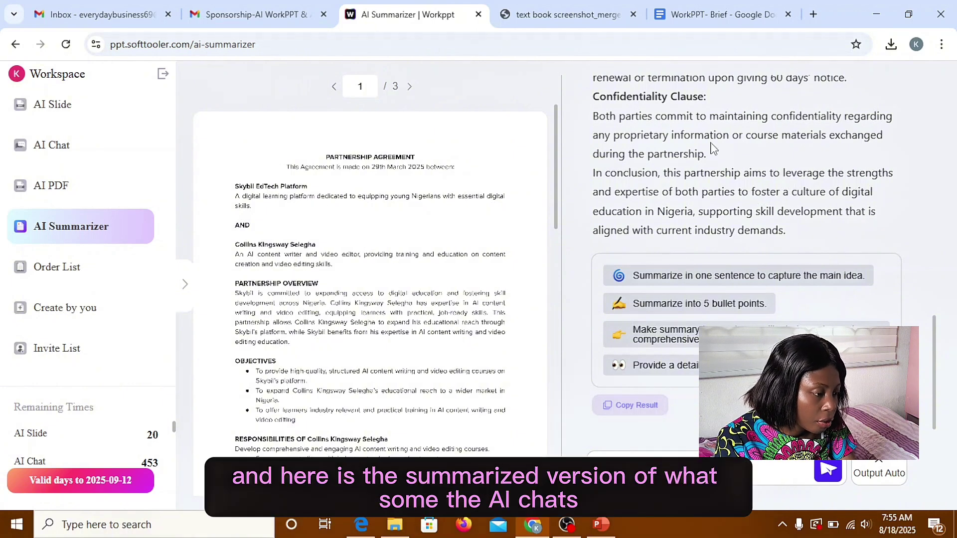
Scroll through the generated summary of the partnership agreement in the right-hand panel.
scroll(869, 159, up, 10)
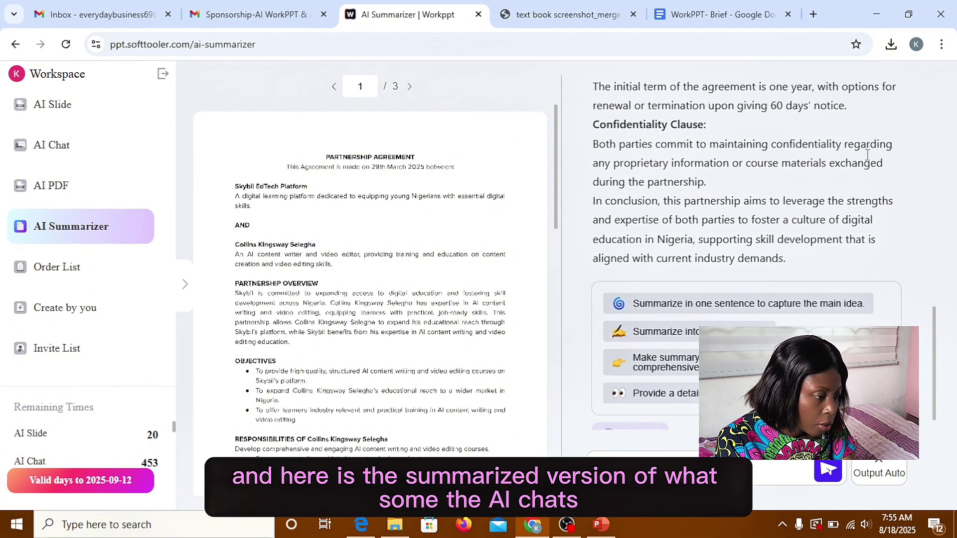
scroll(869, 160, up, 4)
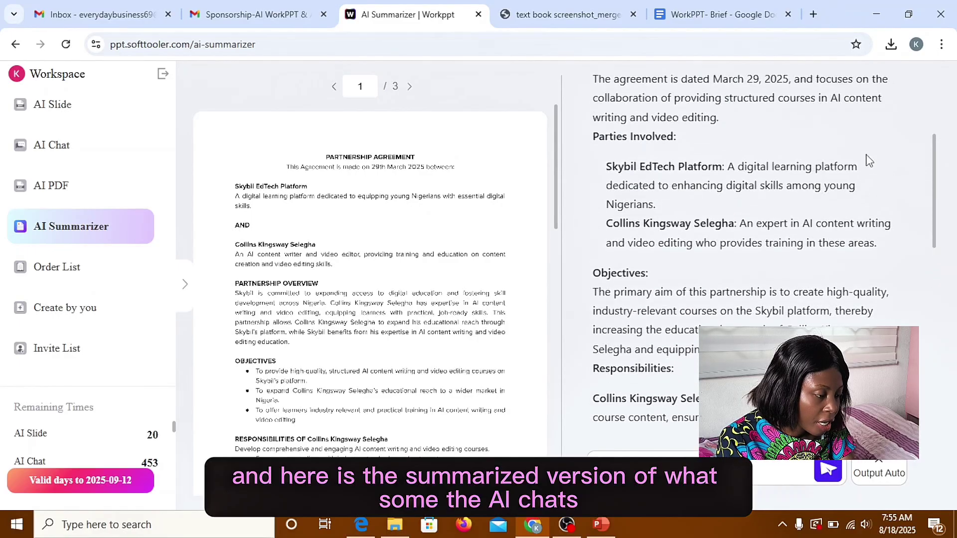
scroll(869, 159, down, 7)
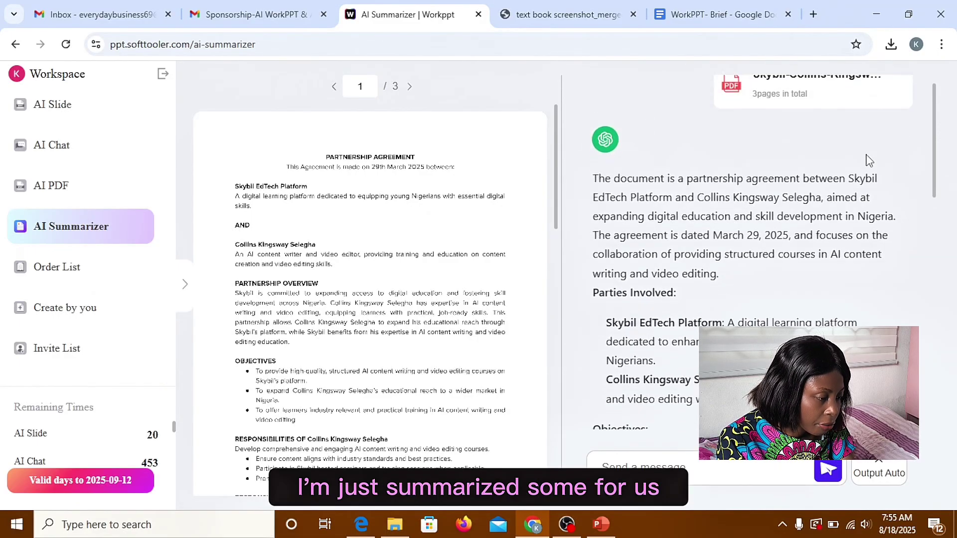
scroll(867, 155, down, 8)
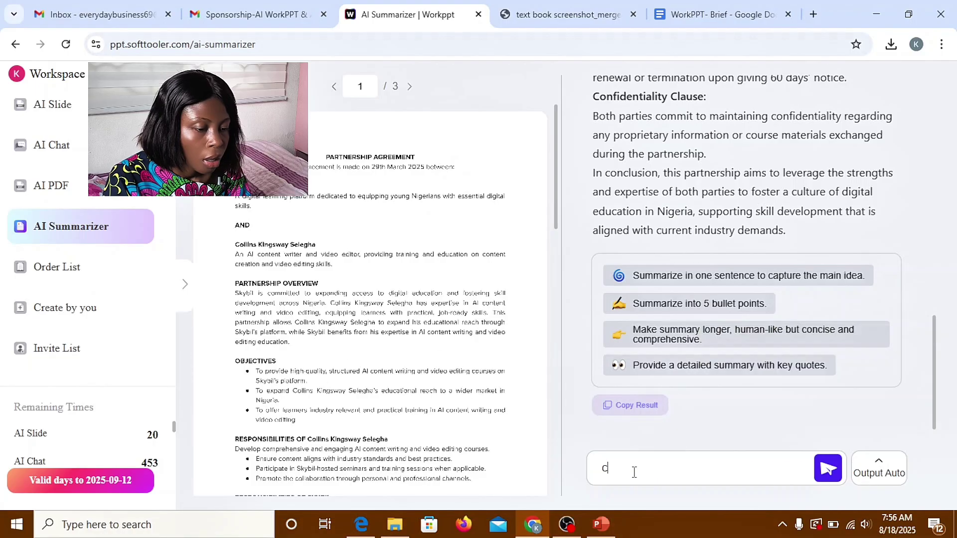
Send the request 'can you generate a mind map for this document' and review the text mind map.
text(an you generat)
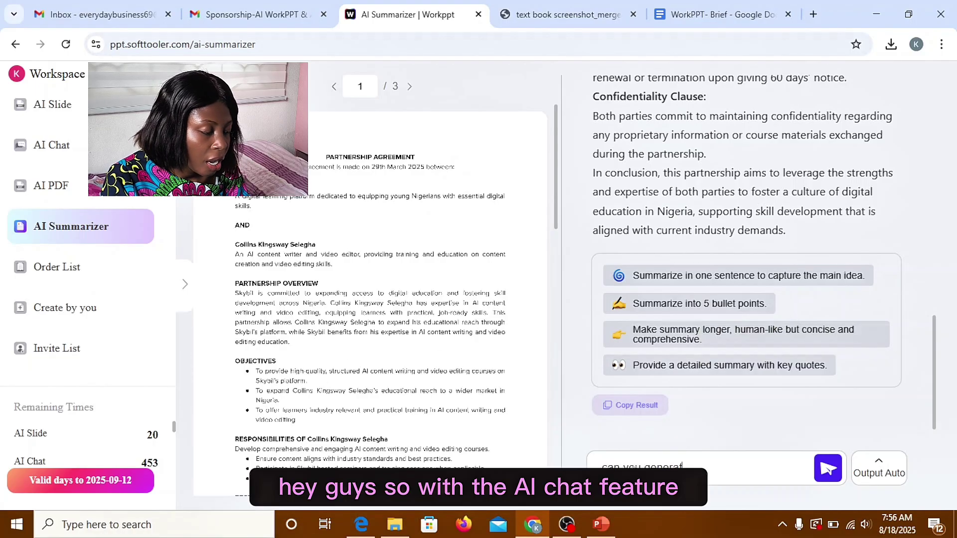
text(e)
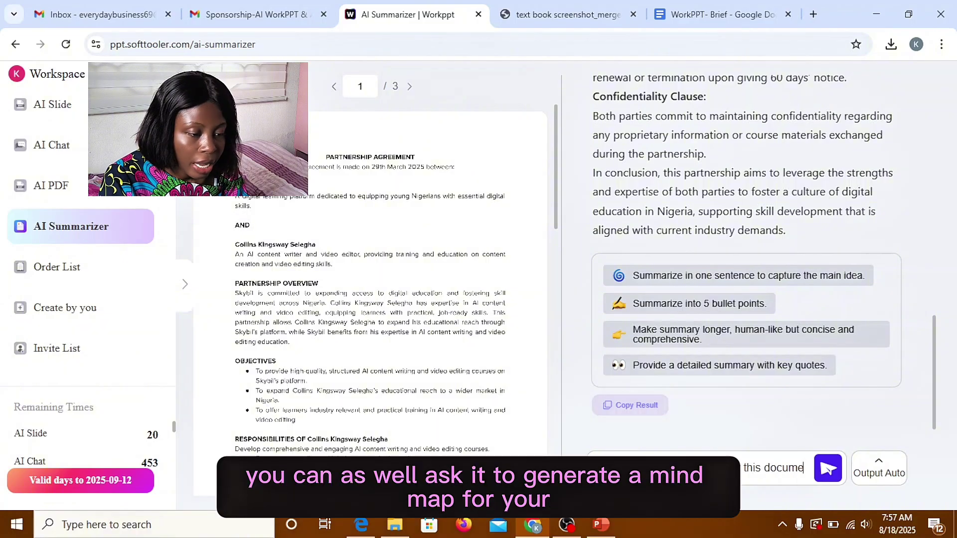
text( a mind map for this document)
click(830, 476)
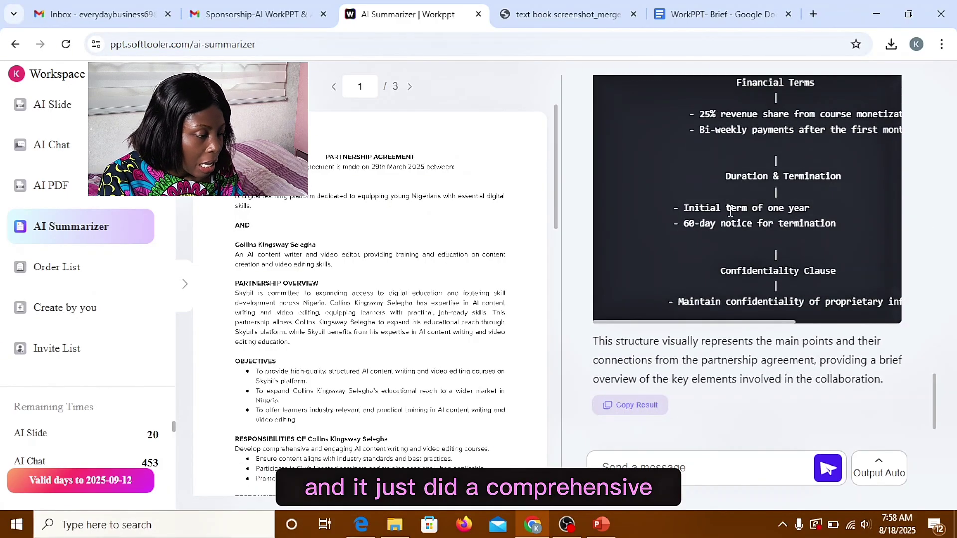
scroll(860, 259, up, 10)
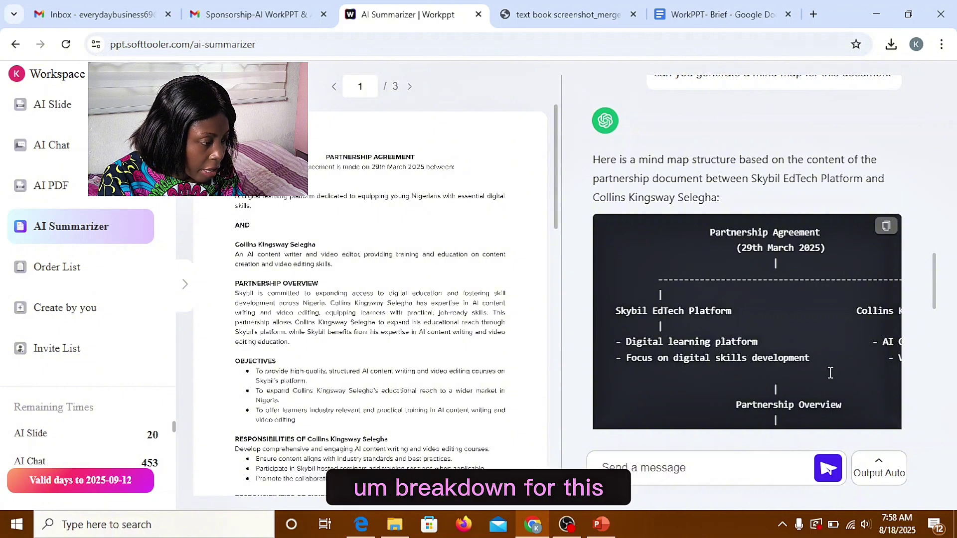
scroll(710, 291, down, 8)
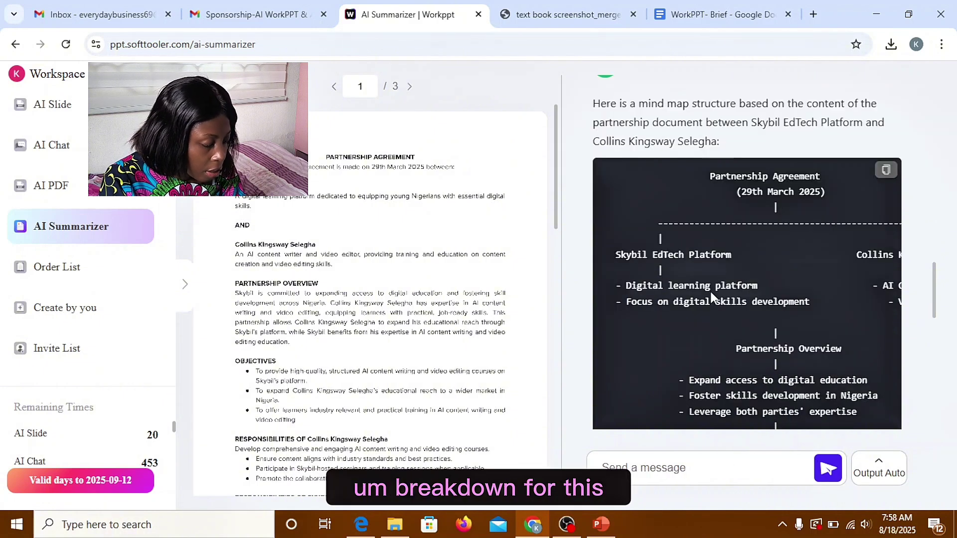
scroll(671, 259, down, 5)
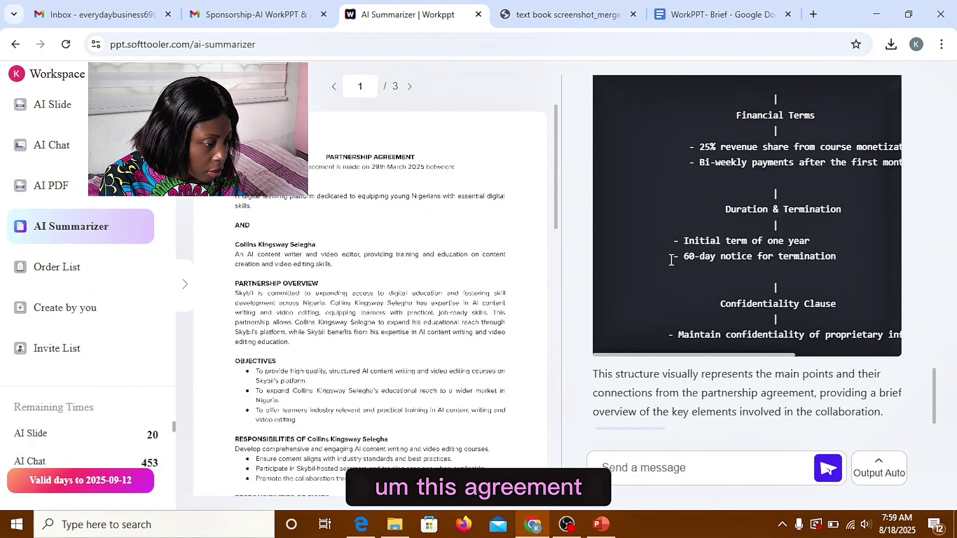